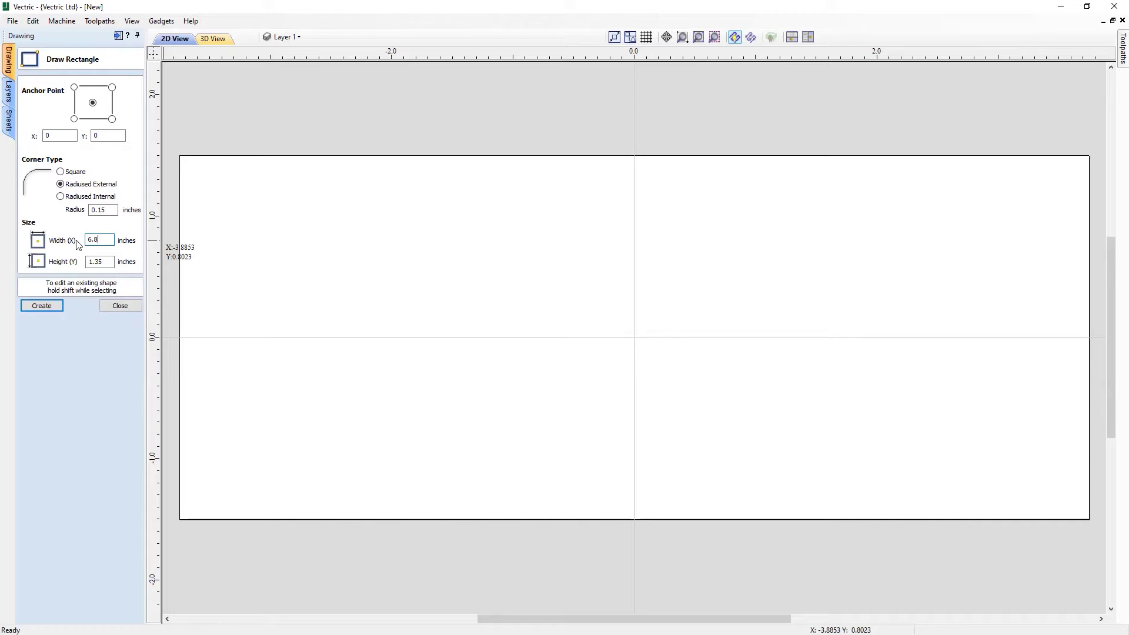
Create a centred rectangle 6.8 inches wide and 2.4 inches high with 0.15 inch external corner radii.
{"action": "key", "text": "Tab"}
{"action": "type", "text": "2."}
{"action": "left_click", "coordinate": [41, 305]}
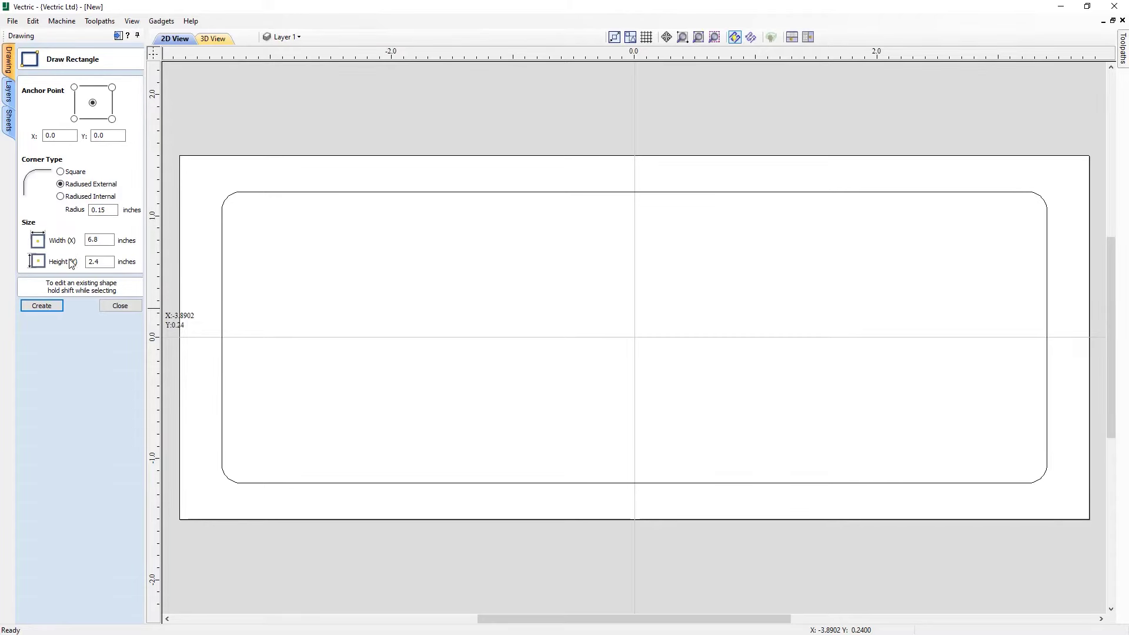
Create a second, inner rounded rectangle 6.5 inches wide and 2.1 inches high, centred on the origin.
{"action": "left_click_drag", "start_coordinate": [112, 239], "coordinate": [78, 232]}
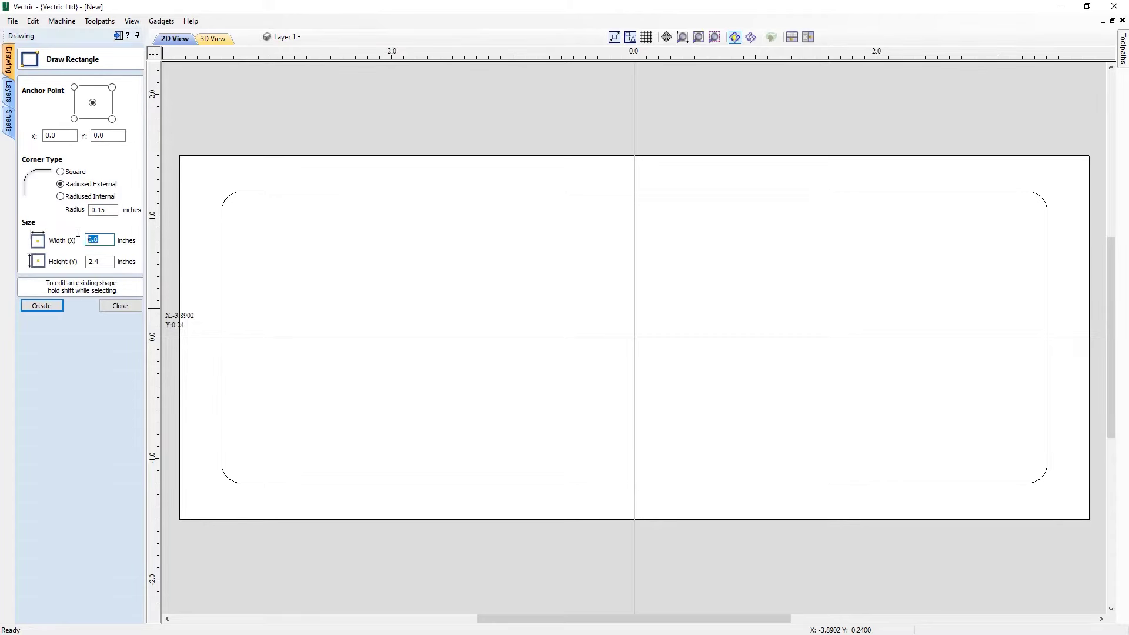
{"action": "type", "text": "6.5"}
{"action": "left_click_drag", "start_coordinate": [111, 261], "coordinate": [96, 260]}
{"action": "type", "text": "1"}
{"action": "left_click", "coordinate": [42, 305]}
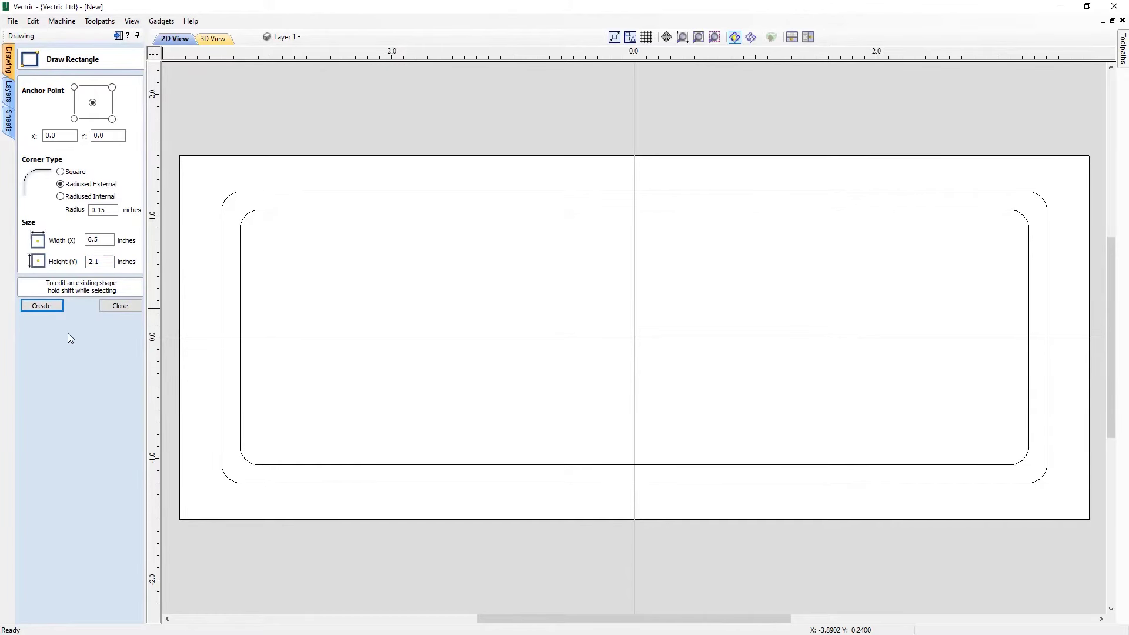
{"action": "left_click", "coordinate": [120, 305]}
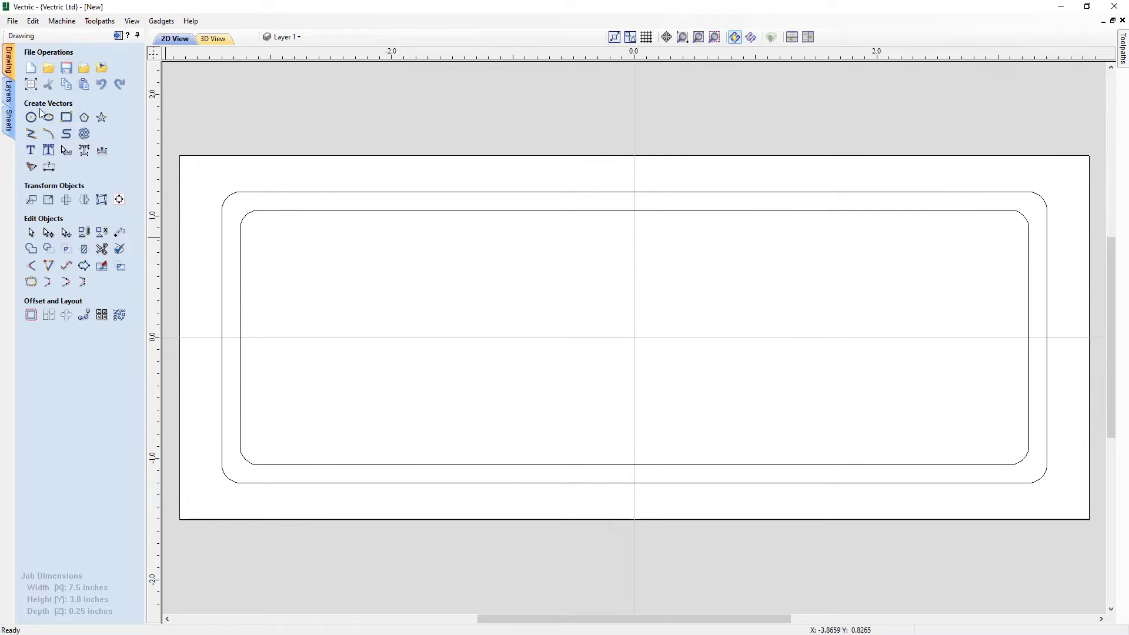
Create the centre-aligned text "Avalon" anchored at the origin with a text height of 1.3 inches.
{"action": "left_click", "coordinate": [31, 152]}
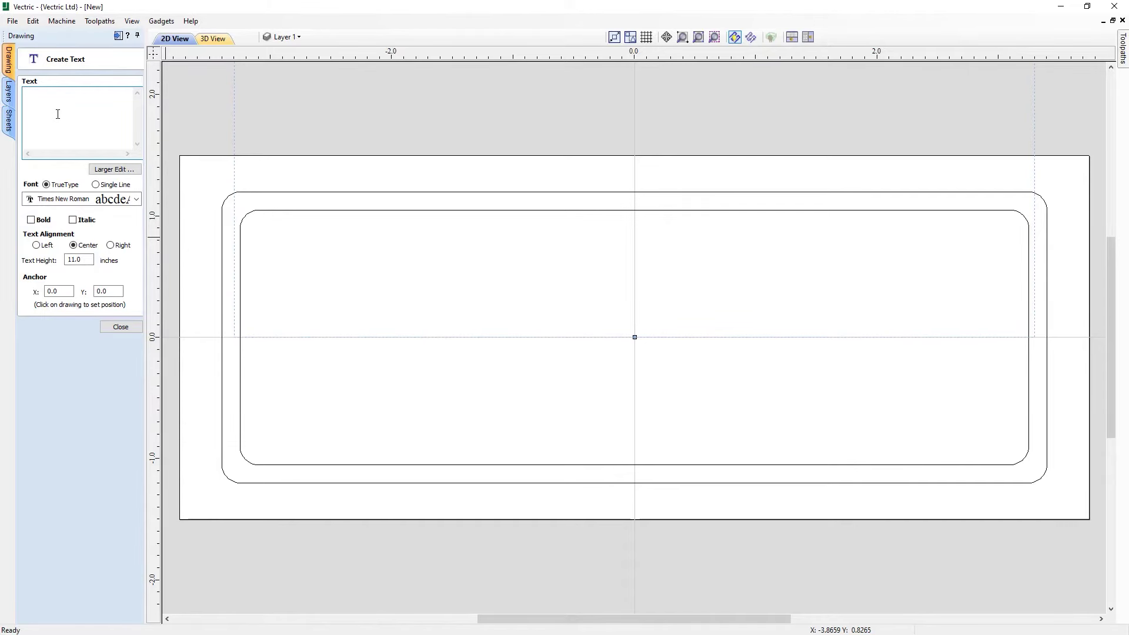
{"action": "type", "text": "A"}
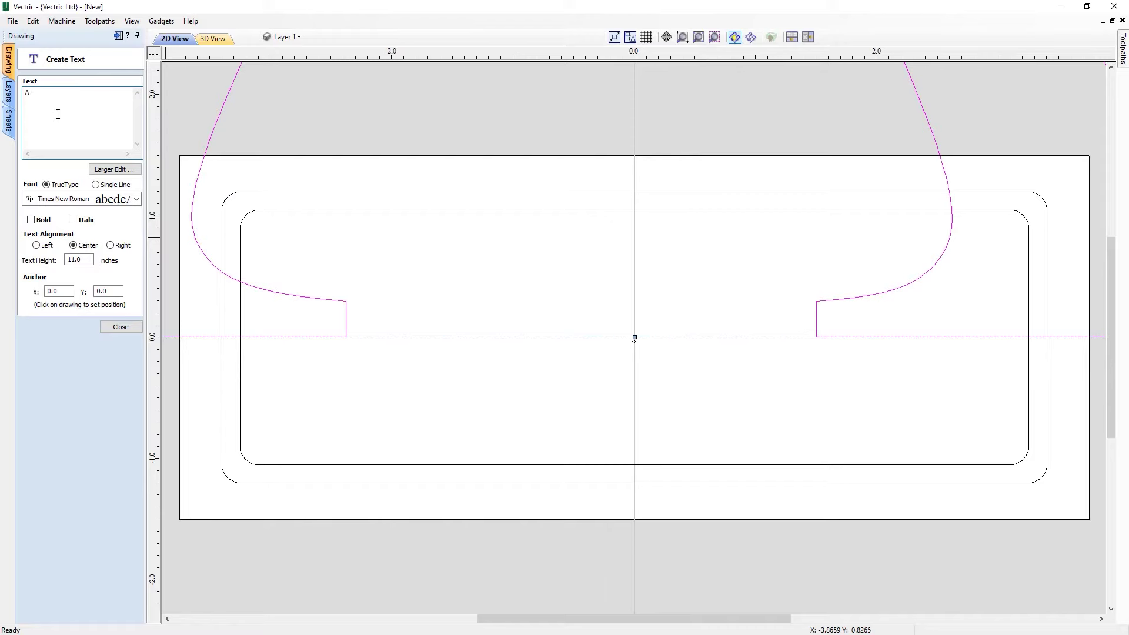
{"action": "type", "text": "valon"}
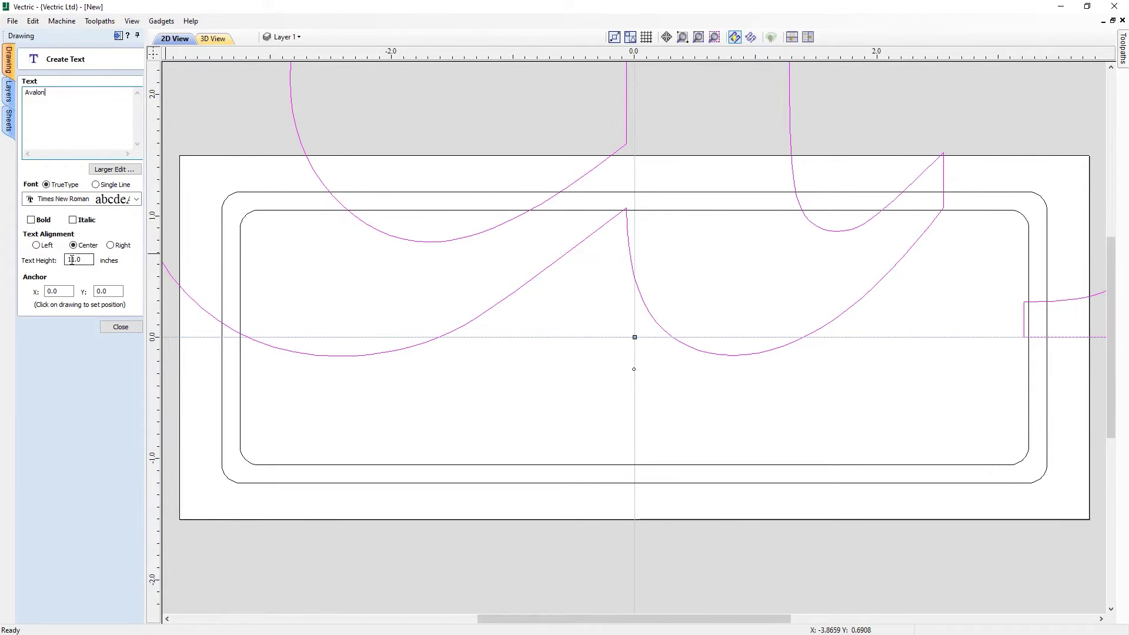
{"action": "left_click_drag", "start_coordinate": [86, 260], "coordinate": [66, 261]}
{"action": "type", "text": "1.3"}
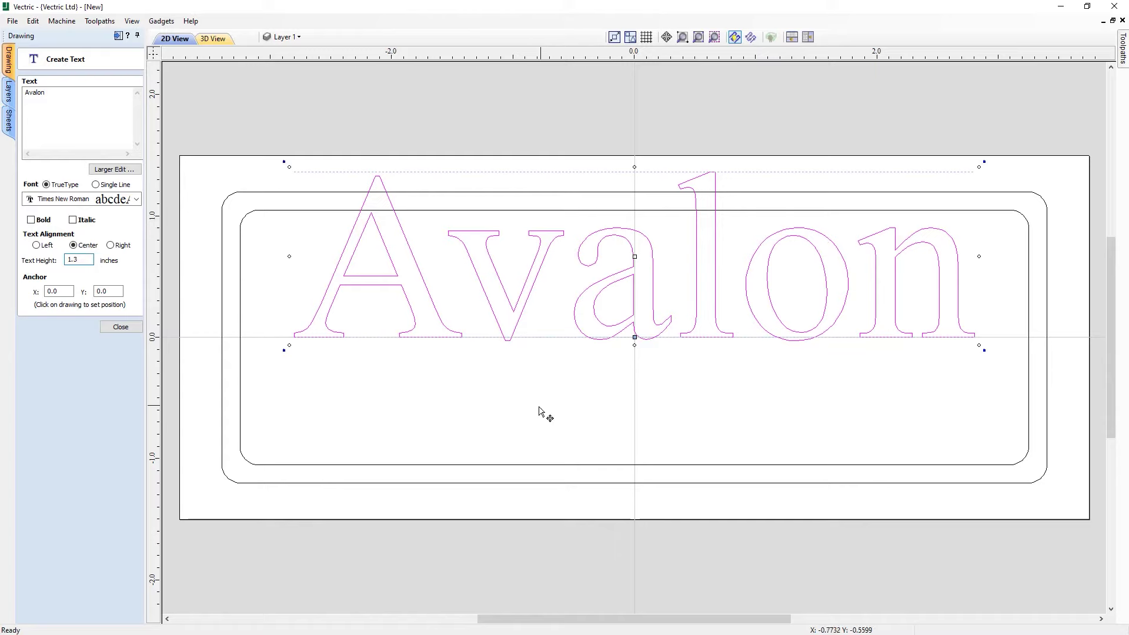
{"action": "left_click", "coordinate": [635, 335]}
{"action": "mouse_move", "coordinate": [639, 332]}
{"action": "left_mouse_down"}
{"action": "mouse_move", "coordinate": [634, 428]}
{"action": "mouse_move", "coordinate": [635, 336]}
{"action": "left_mouse_up"}
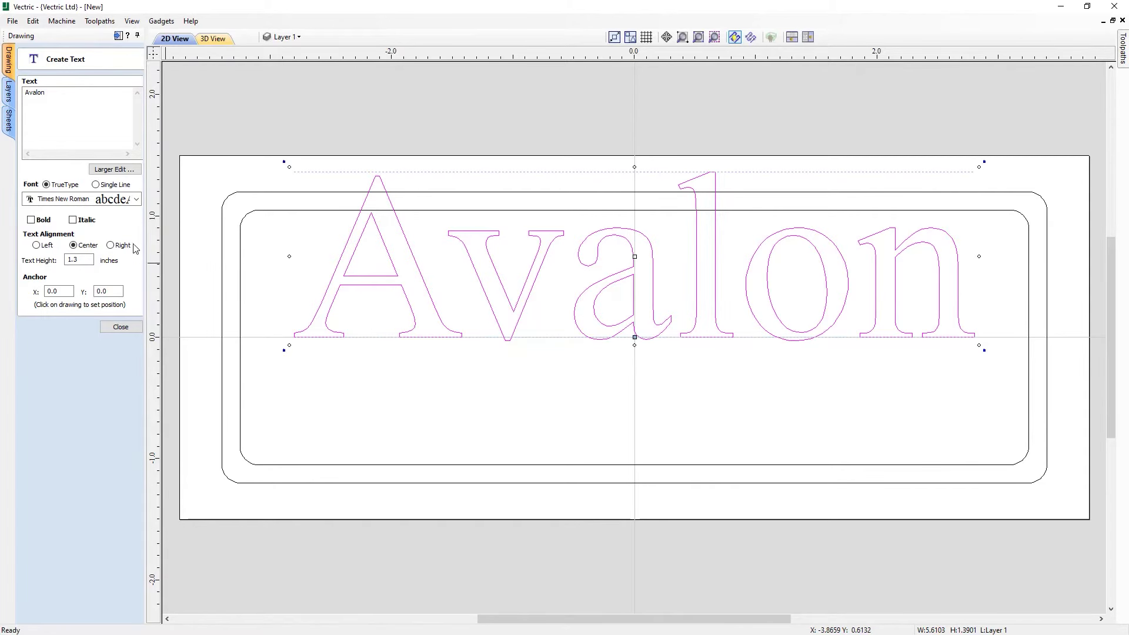
Change the font of the "Avalon" text to Arial and finish the text.
{"action": "left_click", "coordinate": [140, 202]}
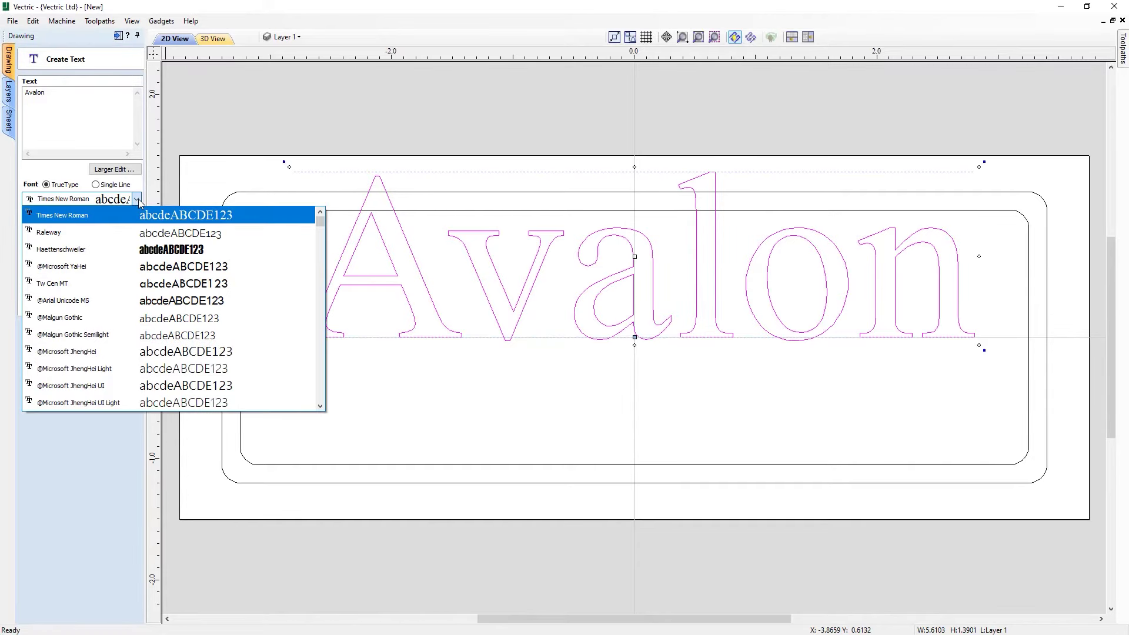
{"action": "left_click_drag", "start_coordinate": [322, 220], "coordinate": [323, 238]}
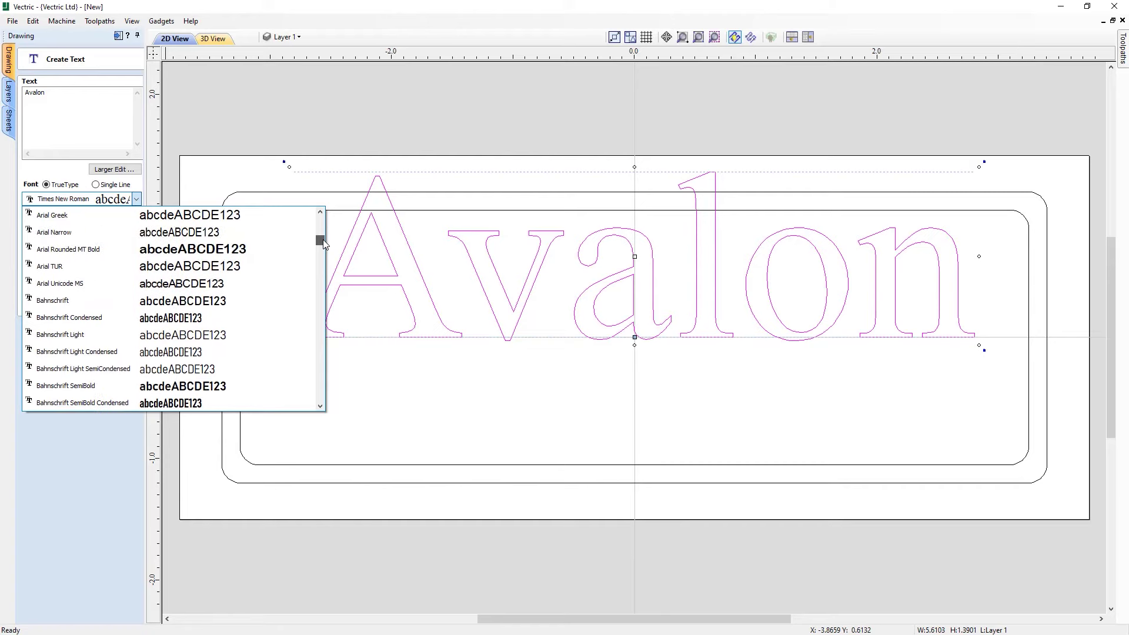
{"action": "scroll", "coordinate": [166, 284], "scroll_direction": "up", "scroll_amount": 3}
{"action": "scroll", "coordinate": [106, 317], "scroll_direction": "up", "scroll_amount": 3}
{"action": "left_click", "coordinate": [59, 233]}
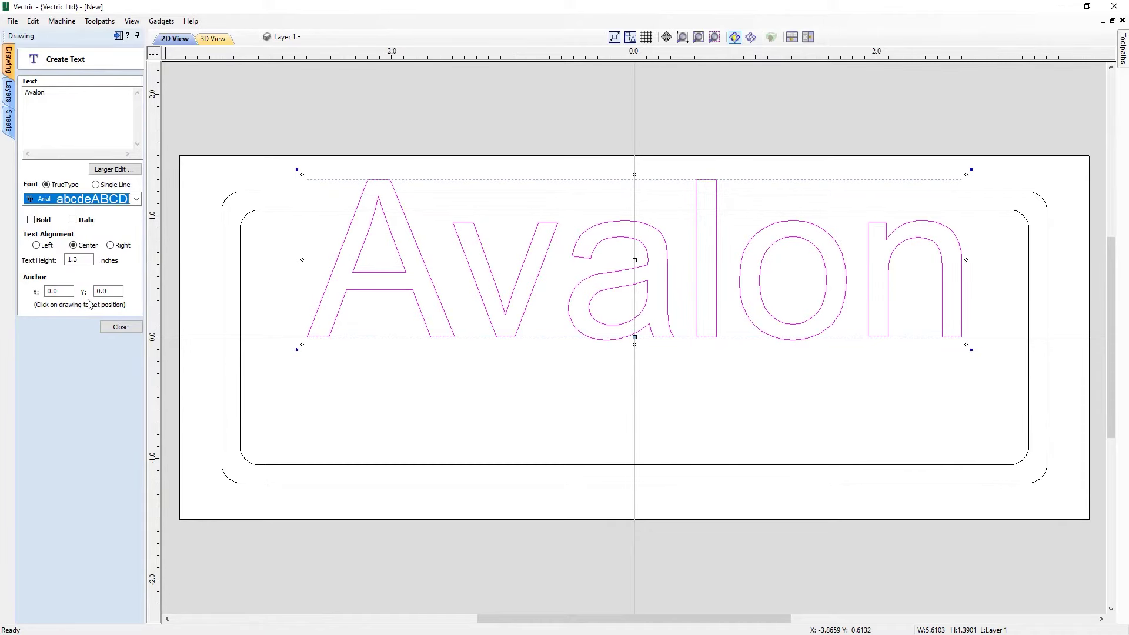
{"action": "left_click", "coordinate": [120, 326]}
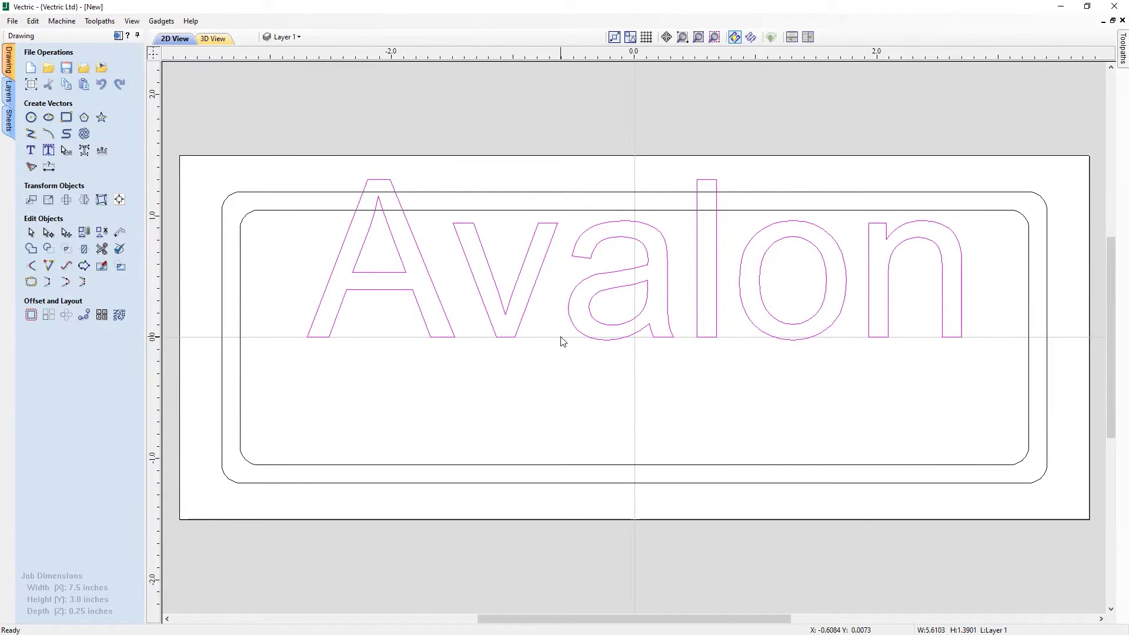
Centre the "Avalon" text horizontally and vertically in the material.
{"action": "left_click", "coordinate": [120, 201]}
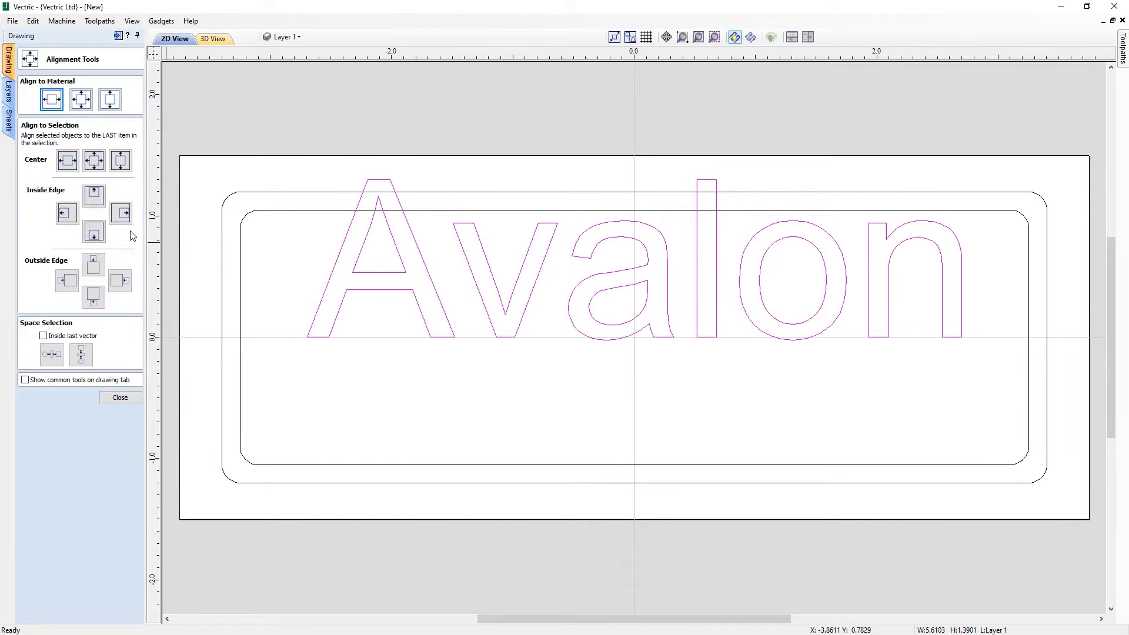
{"action": "left_click", "coordinate": [84, 101]}
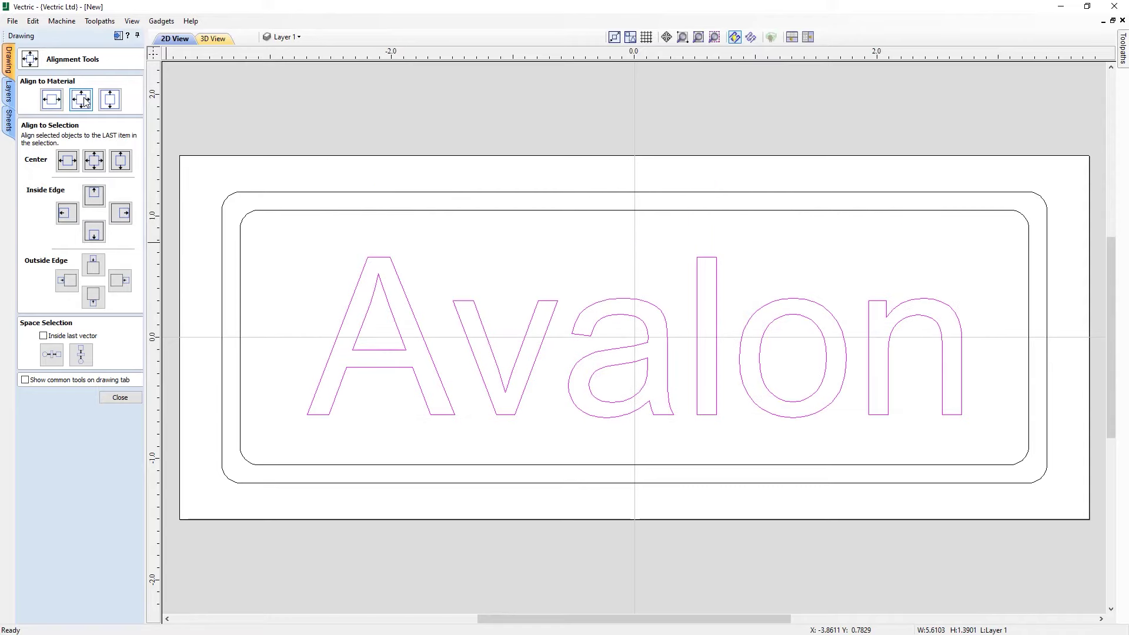
{"action": "left_click", "coordinate": [120, 398]}
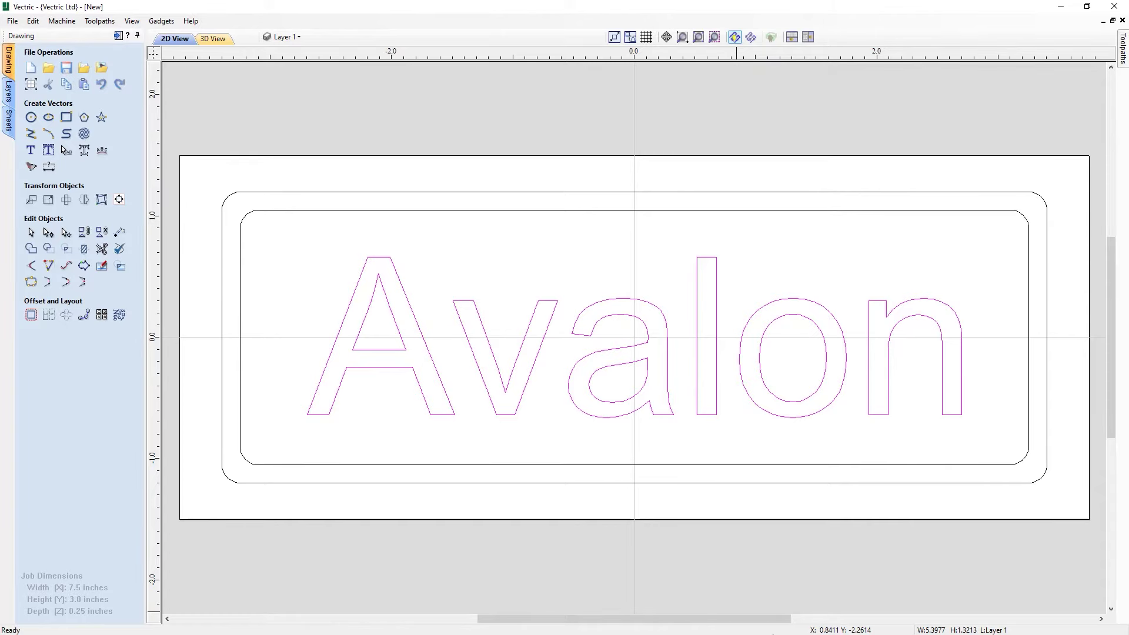
Move the material's XY datum to the lower-left corner, keeping 0.25 inch thickness and 0.8 inch Z gap above material.
{"action": "left_click", "coordinate": [118, 36]}
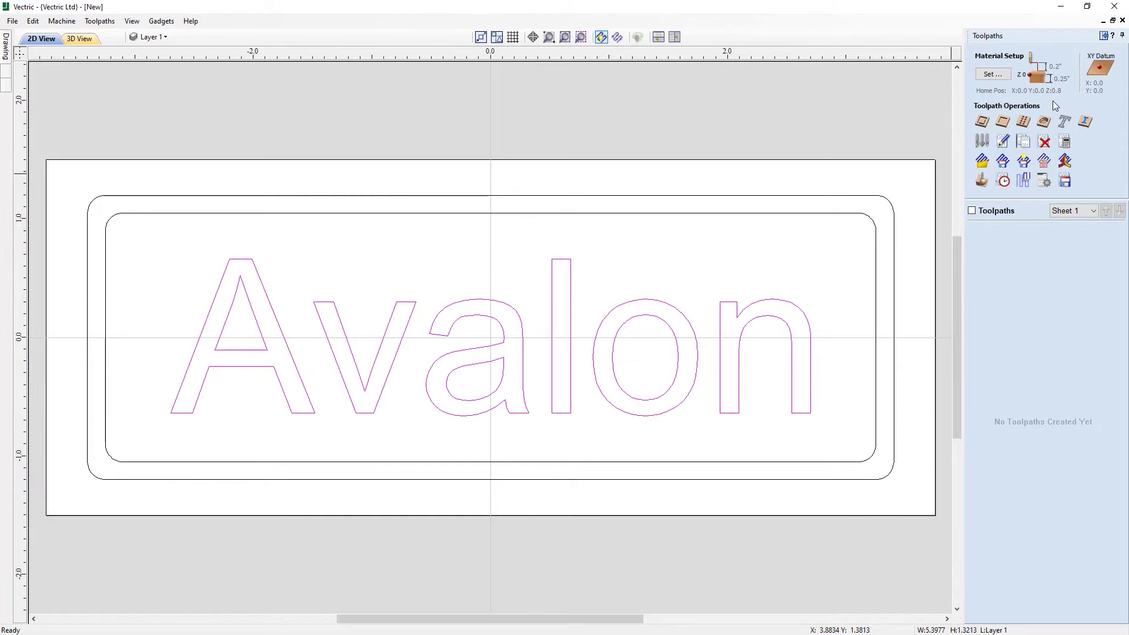
{"action": "left_click", "coordinate": [993, 74]}
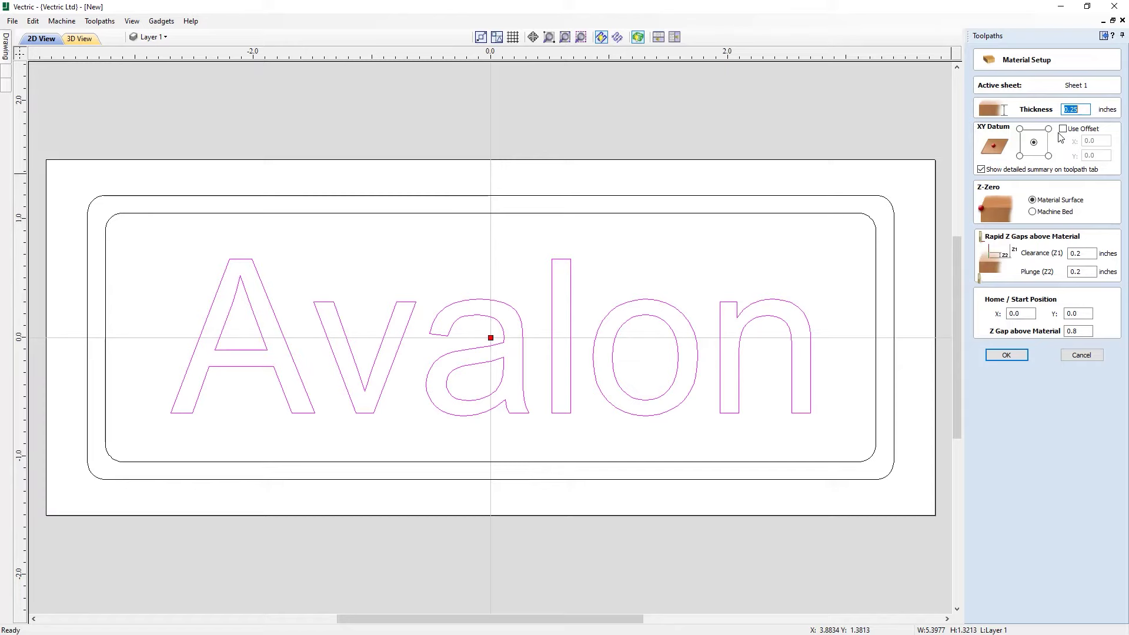
{"action": "left_click", "coordinate": [1074, 110]}
{"action": "left_click", "coordinate": [1019, 156]}
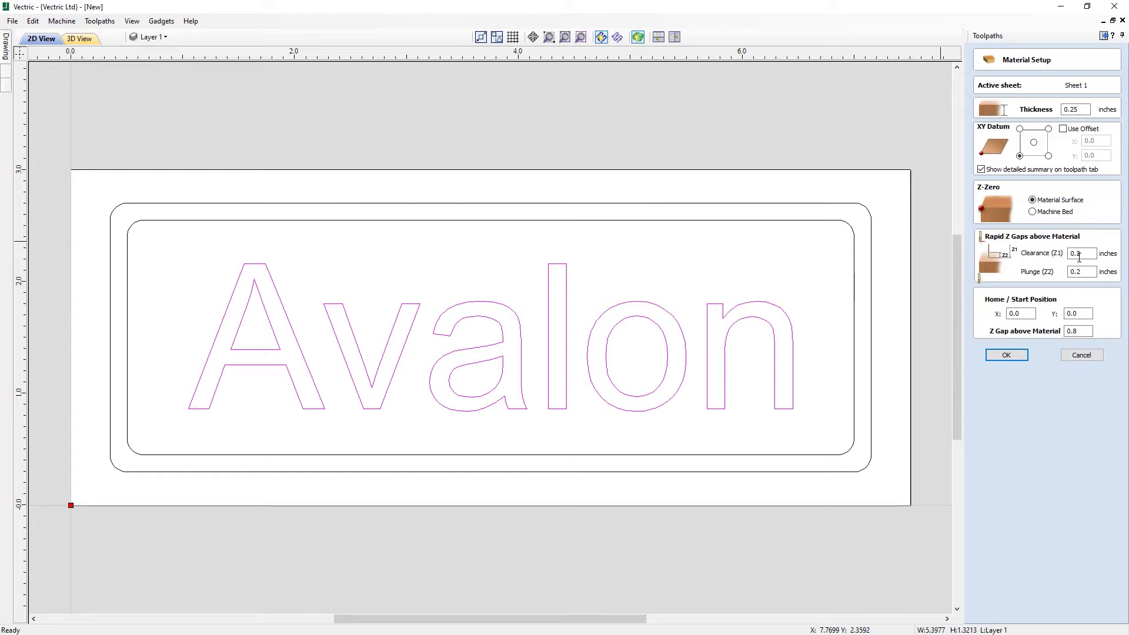
{"action": "left_click", "coordinate": [1017, 313]}
{"action": "left_click", "coordinate": [1079, 331]}
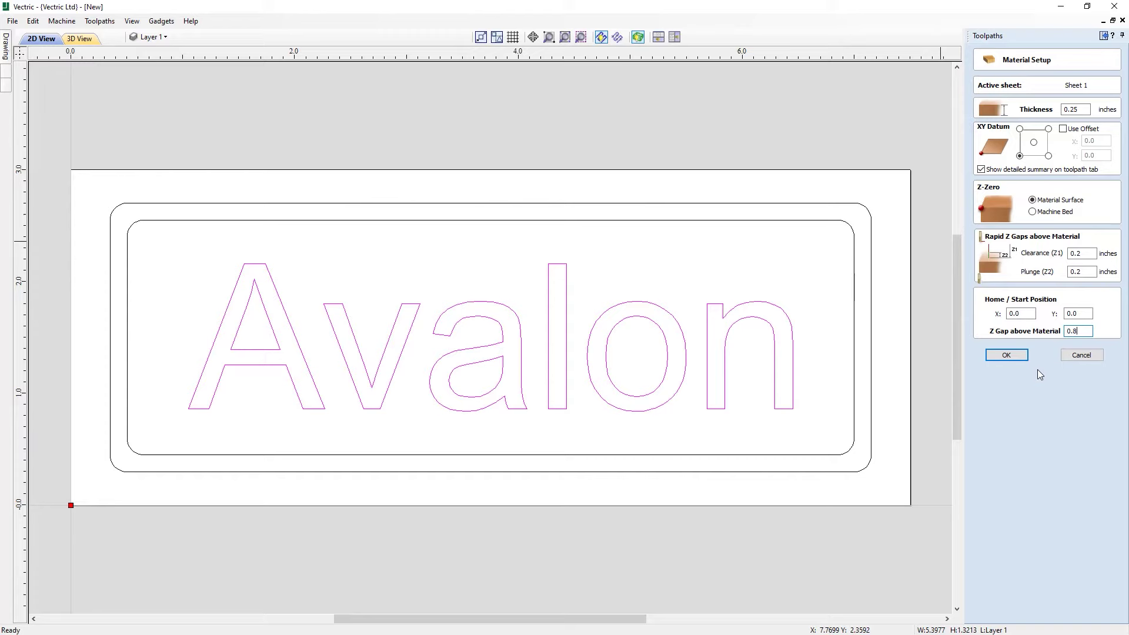
{"action": "left_click", "coordinate": [1006, 356]}
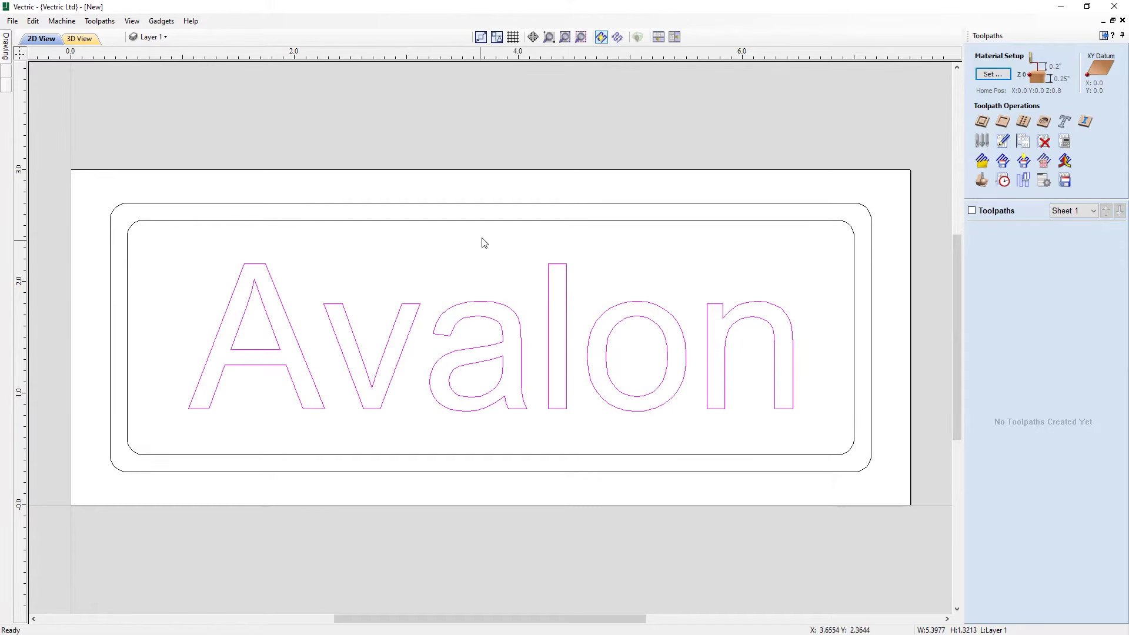
Start a Pocket toolpath and select the inner rectangle together with the "Avalon" text as its vectors.
{"action": "left_click", "coordinate": [491, 221]}
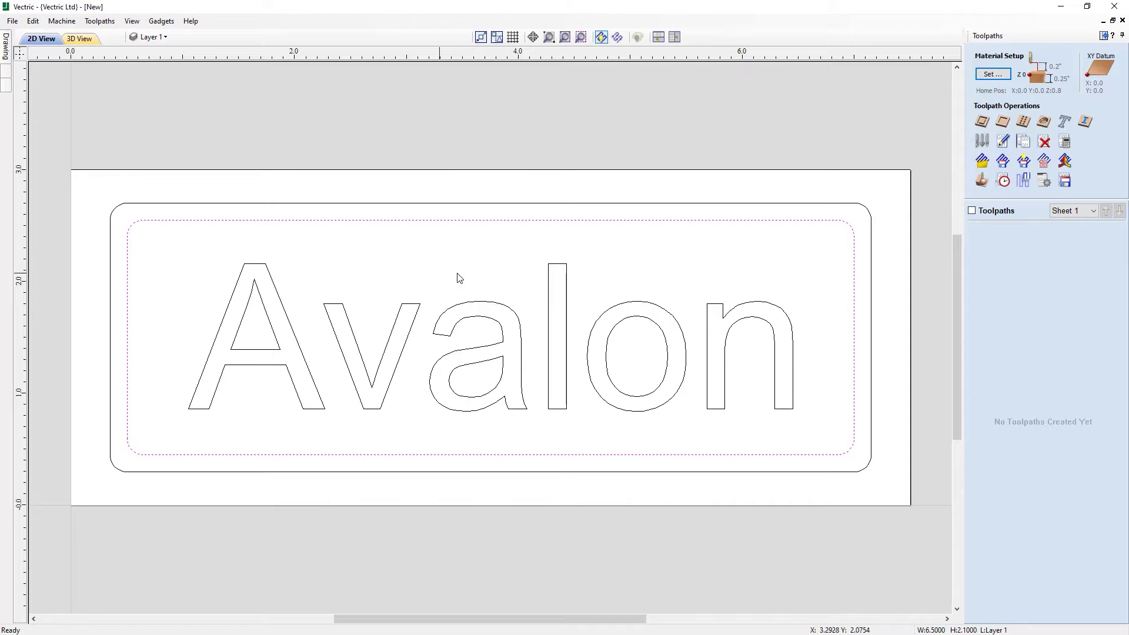
{"action": "left_click", "coordinate": [648, 263]}
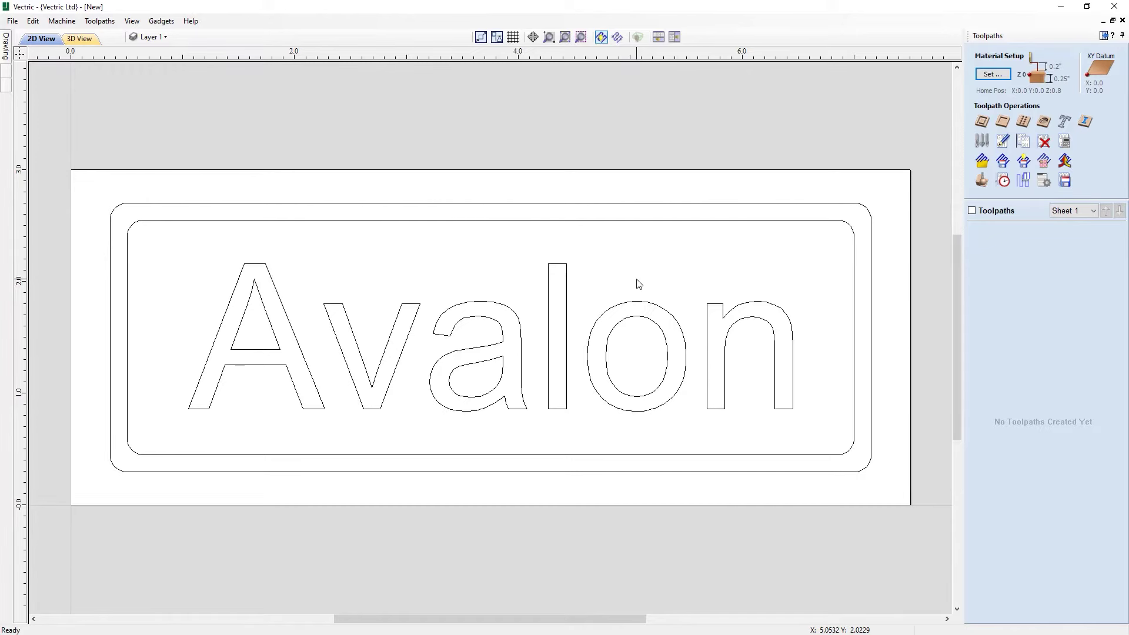
{"action": "left_click", "coordinate": [1004, 121]}
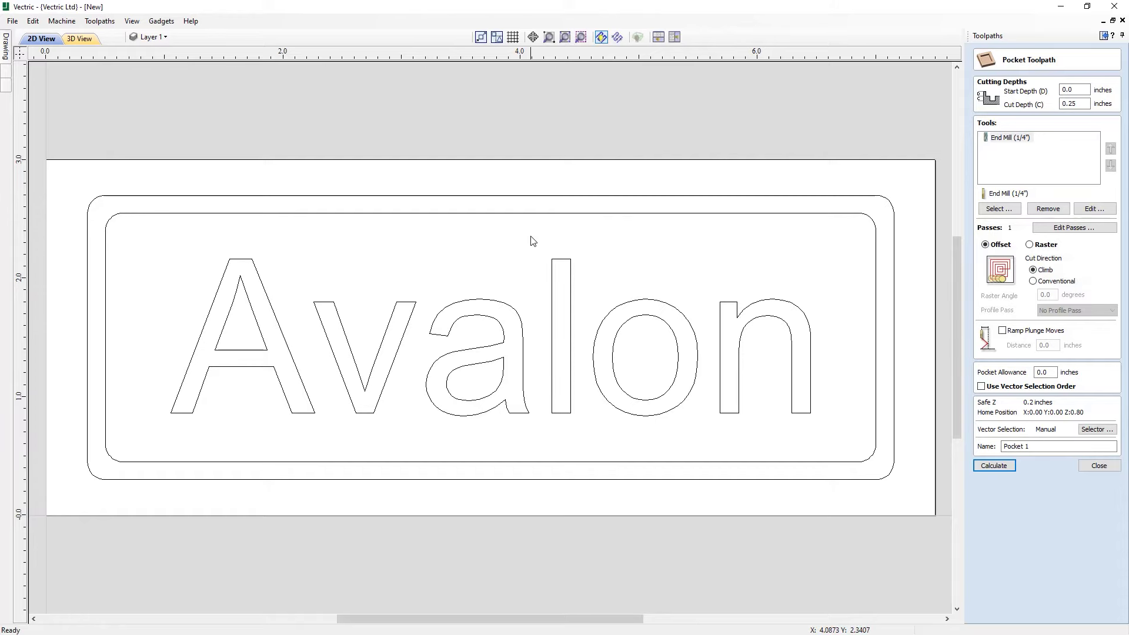
{"action": "left_click", "coordinate": [568, 217]}
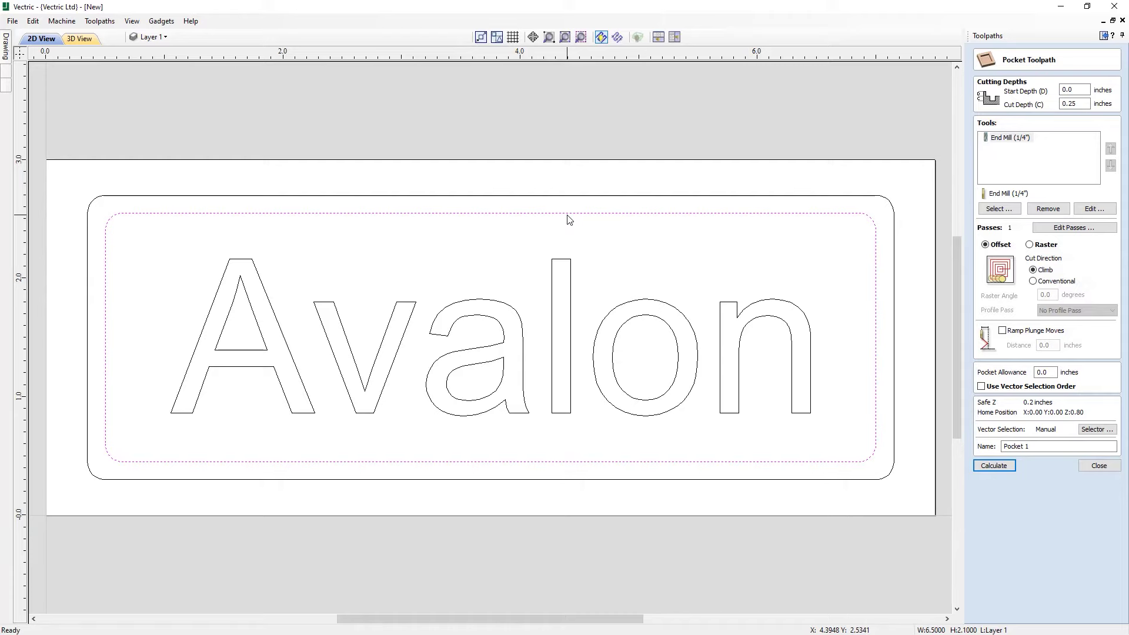
{"action": "left_click", "coordinate": [560, 260], "text": "shift"}
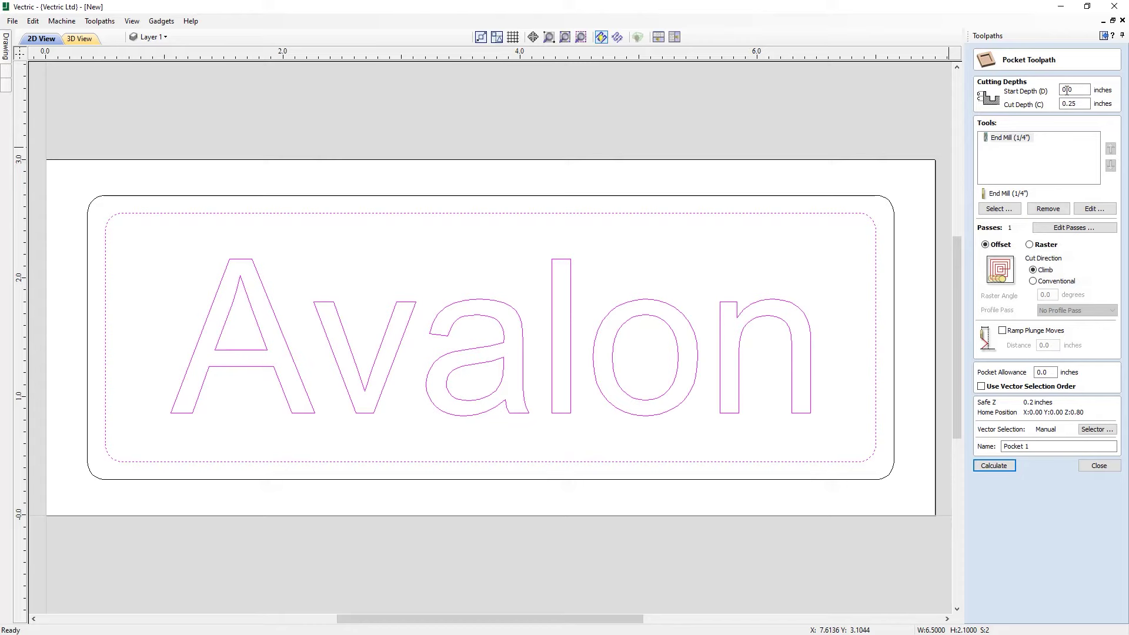
Set the pocket's cut depth to 0.1 inches with a start depth of 0.0.
{"action": "left_click", "coordinate": [1073, 89]}
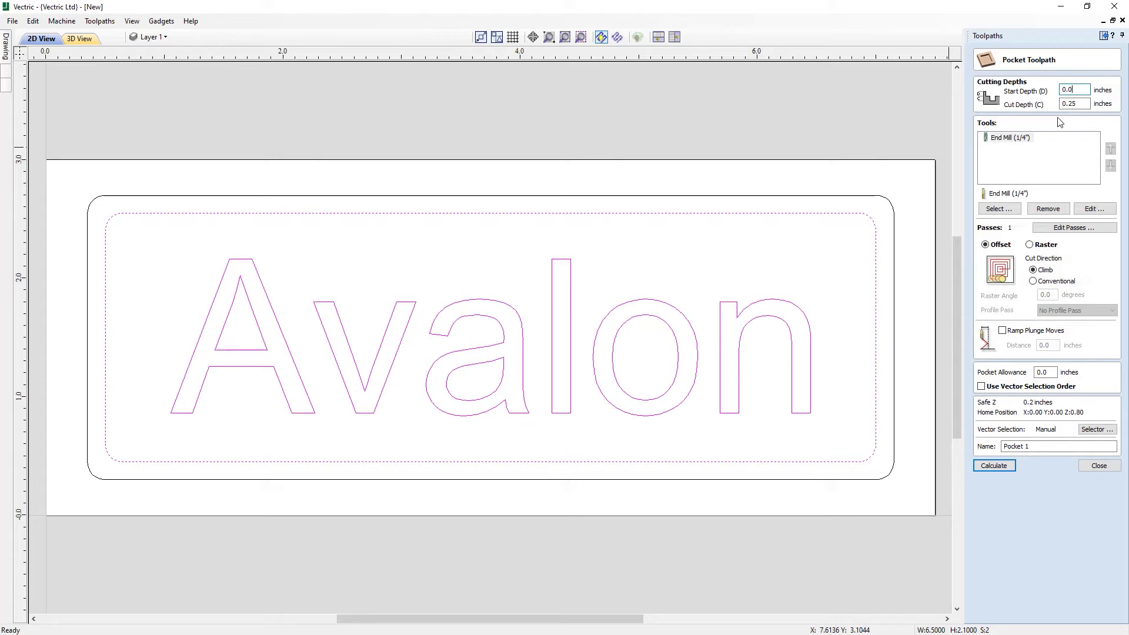
{"action": "left_click", "coordinate": [1072, 105]}
{"action": "left_click_drag", "start_coordinate": [1070, 104], "coordinate": [1088, 104]}
Replace the pocket's 1/4" end mill with the imperial End Mill (1/8") from the tool database.
{"action": "left_click", "coordinate": [1052, 211]}
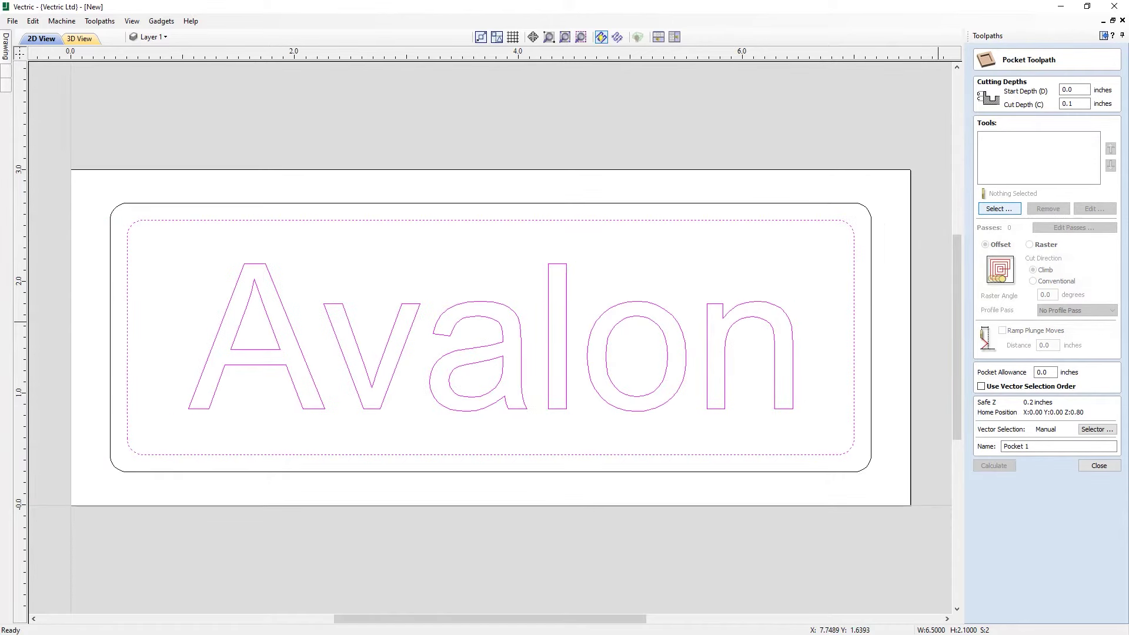
{"action": "left_click", "coordinate": [999, 209]}
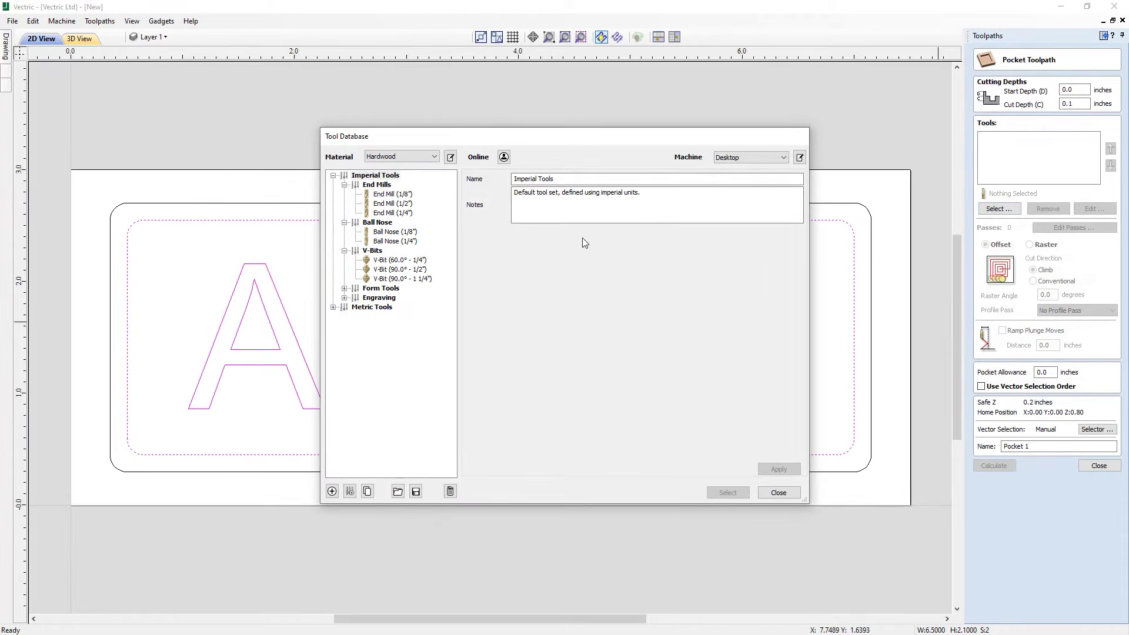
{"action": "left_click", "coordinate": [390, 198]}
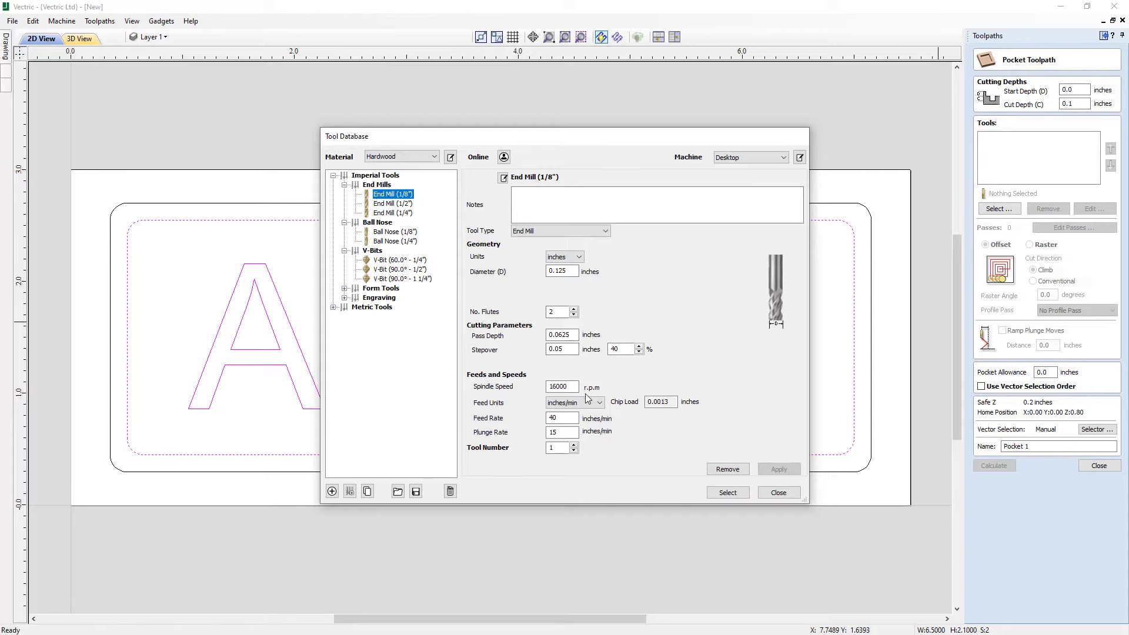
{"action": "left_click", "coordinate": [729, 492]}
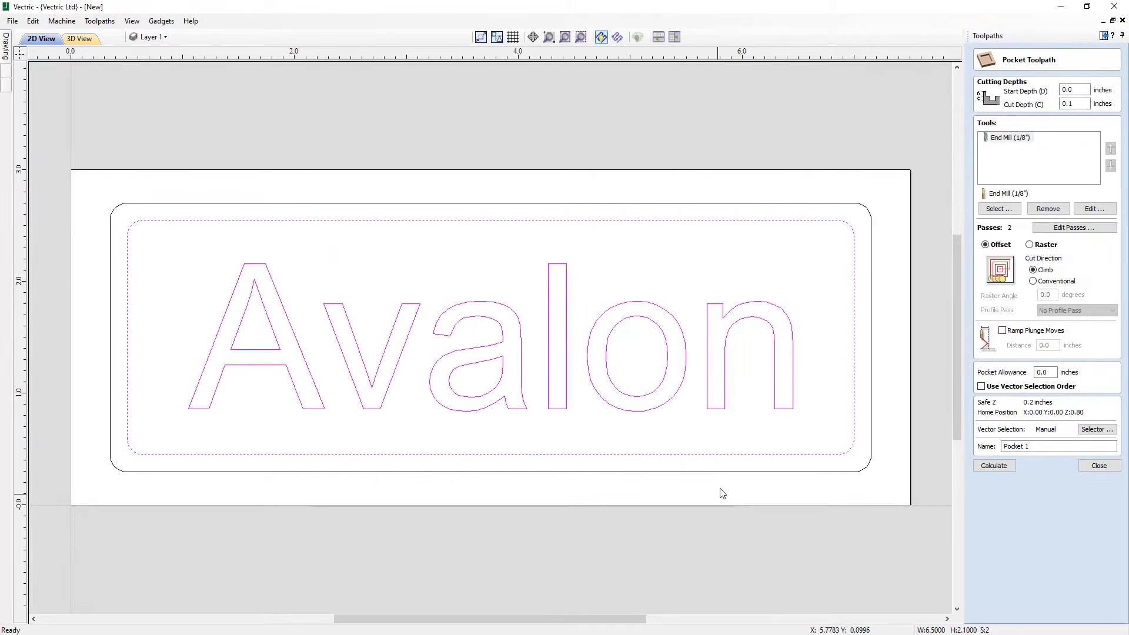
Edit the cutting parameters of the pocket's 1/8" end mill, adjusting the pass depth and the stepover percentage.
{"action": "left_click", "coordinate": [1094, 209]}
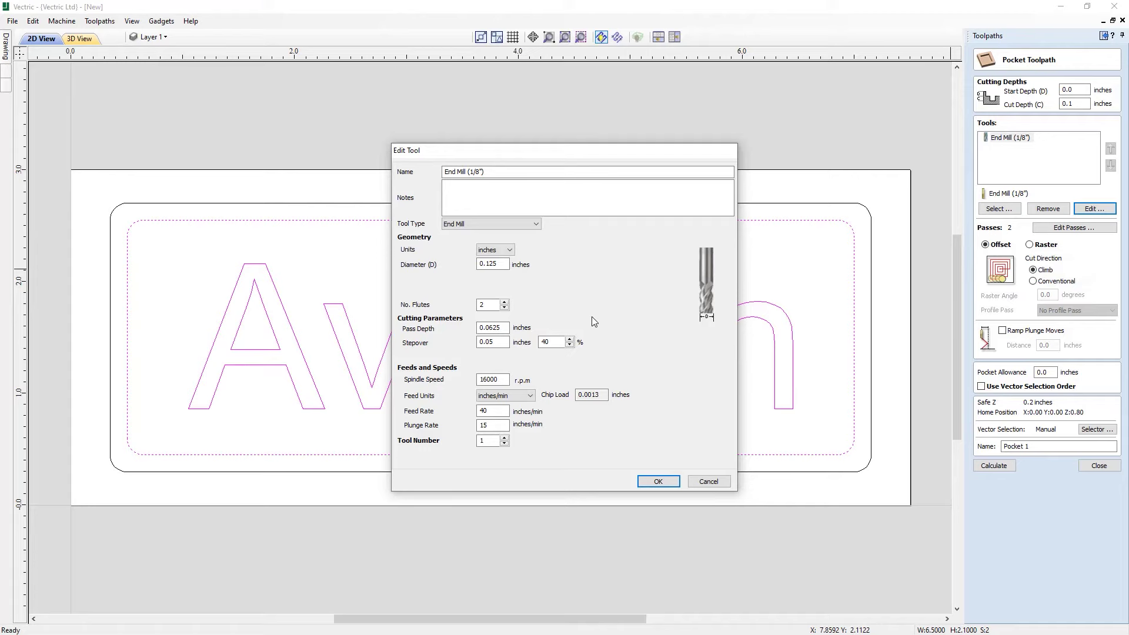
{"action": "left_click", "coordinate": [488, 328]}
{"action": "left_click_drag", "start_coordinate": [488, 327], "coordinate": [497, 327]}
{"action": "key", "text": "BackSpace"}
{"action": "left_click", "coordinate": [497, 343]}
{"action": "left_click_drag", "start_coordinate": [553, 343], "coordinate": [538, 343]}
{"action": "type", "text": "2"}
{"action": "left_click", "coordinate": [503, 344]}
Change the 1/8" end mill's feed rate, set its plunge rate to 10 inches/min, and accept the tool edits.
{"action": "left_click", "coordinate": [486, 380]}
{"action": "double_click", "coordinate": [482, 412]}
{"action": "type", "text": "6"}
{"action": "double_click", "coordinate": [482, 425]}
{"action": "type", "text": "10"}
{"action": "left_click", "coordinate": [659, 481]}
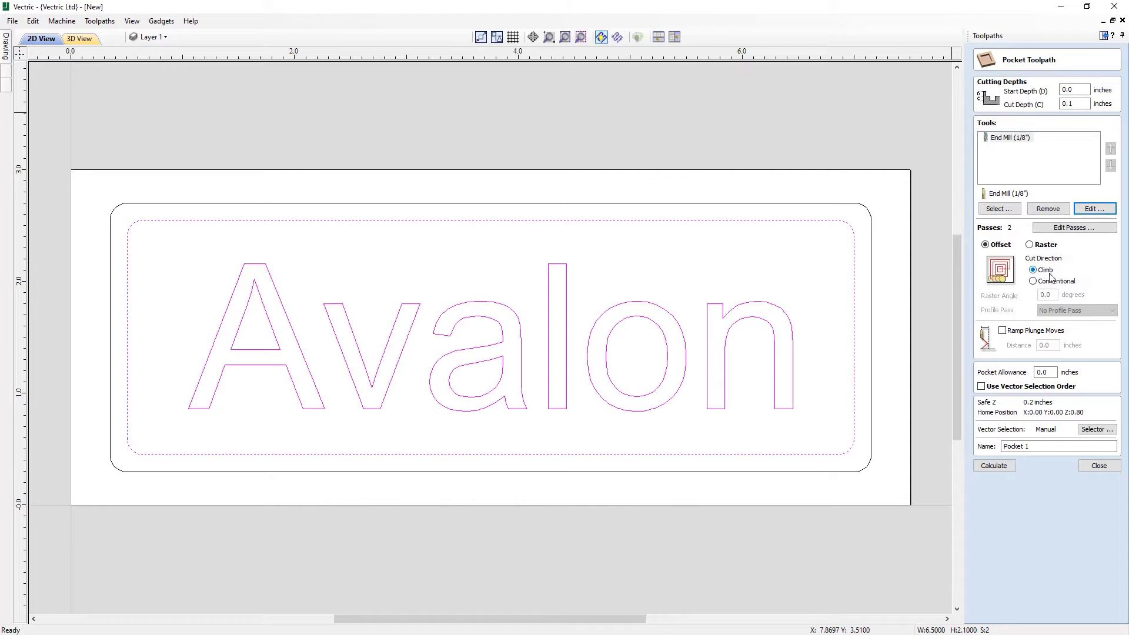
Check the stored settings of the 1/8" end mill in the tool database without changing them.
{"action": "left_click", "coordinate": [997, 210]}
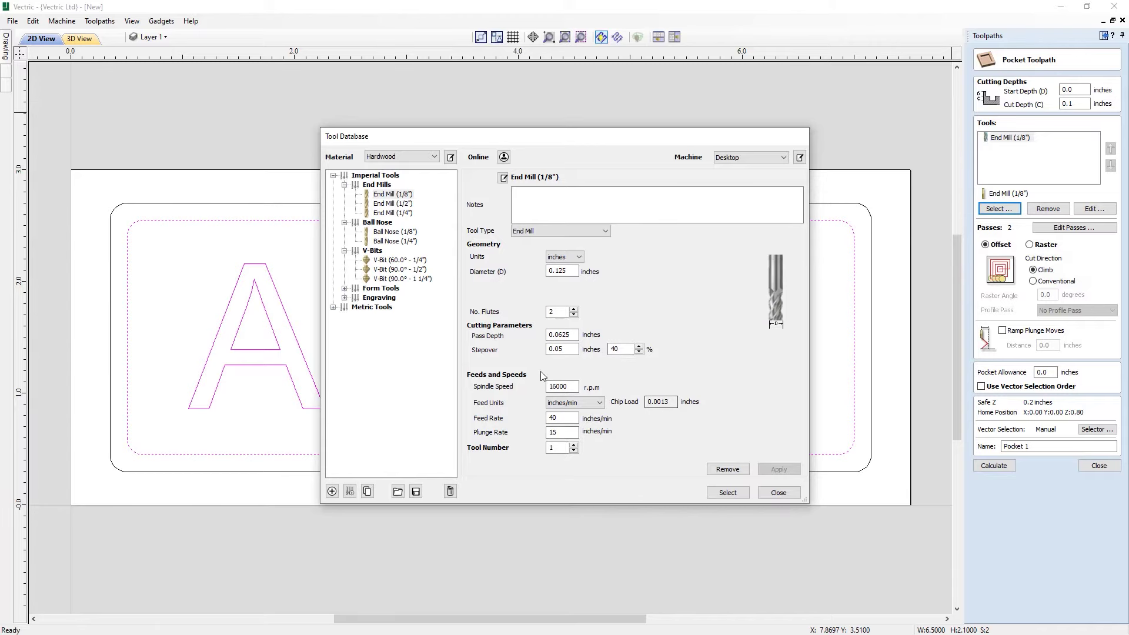
{"action": "left_click", "coordinate": [788, 492]}
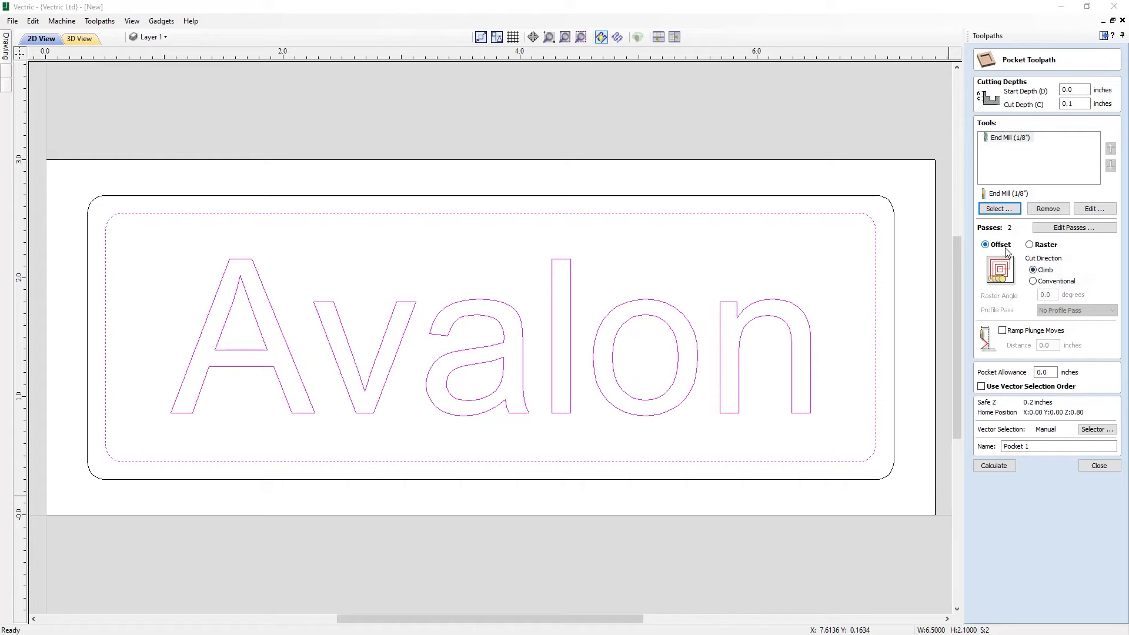
{"action": "left_click", "coordinate": [1030, 245]}
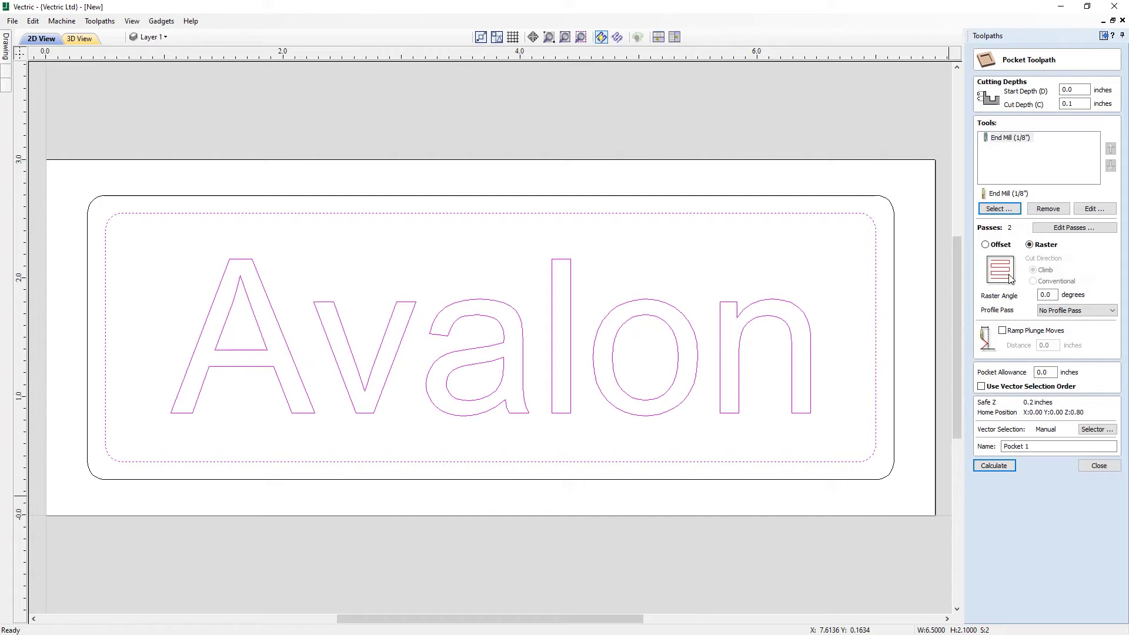
{"action": "double_click", "coordinate": [1045, 295]}
{"action": "left_click", "coordinate": [997, 247]}
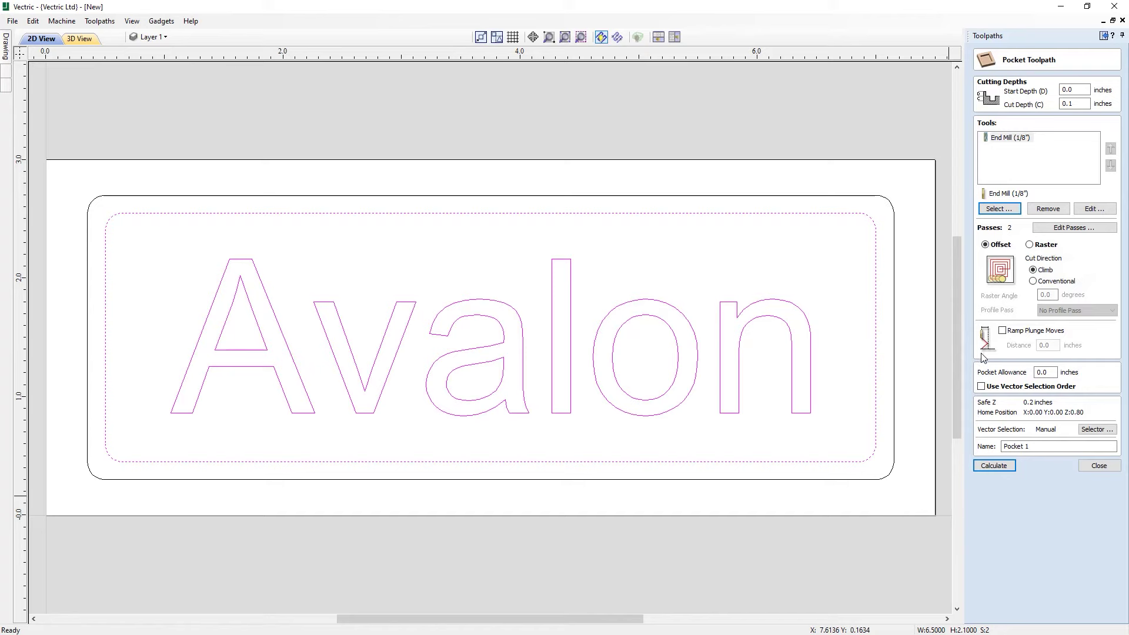
Calculate the pocket toolpath under the name "Pocket 0.125" with ramp plunge moves over a distance of 0.5 inches.
{"action": "left_click", "coordinate": [1001, 331]}
{"action": "left_click", "coordinate": [1044, 346]}
{"action": "left_click", "coordinate": [1035, 447]}
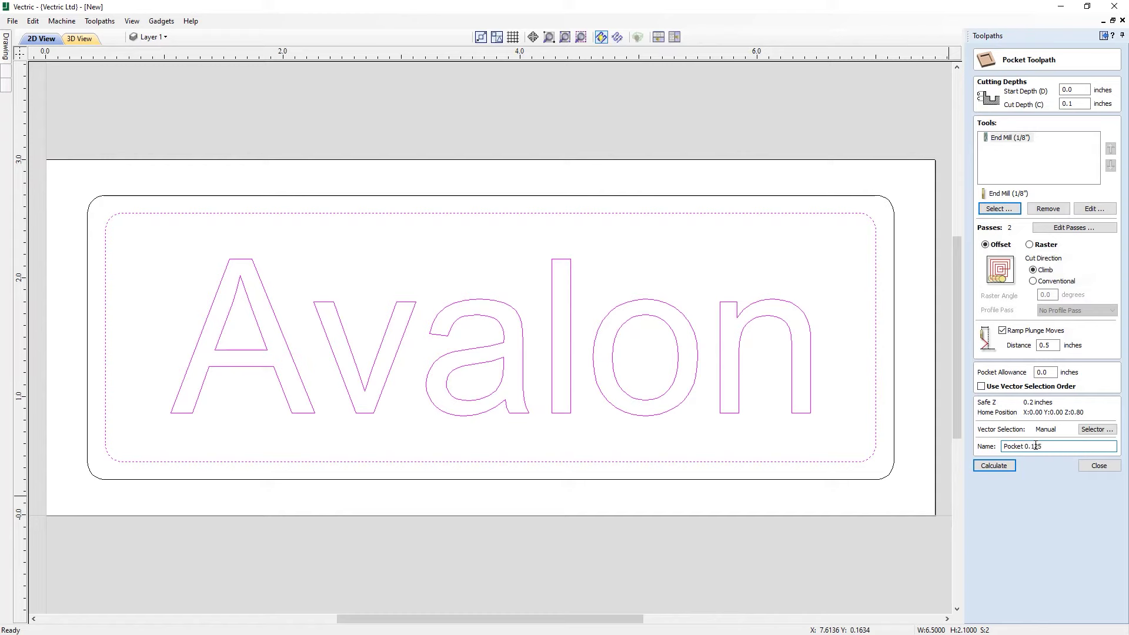
{"action": "left_click_drag", "start_coordinate": [1042, 446], "coordinate": [1027, 447]}
{"action": "left_click", "coordinate": [997, 468]}
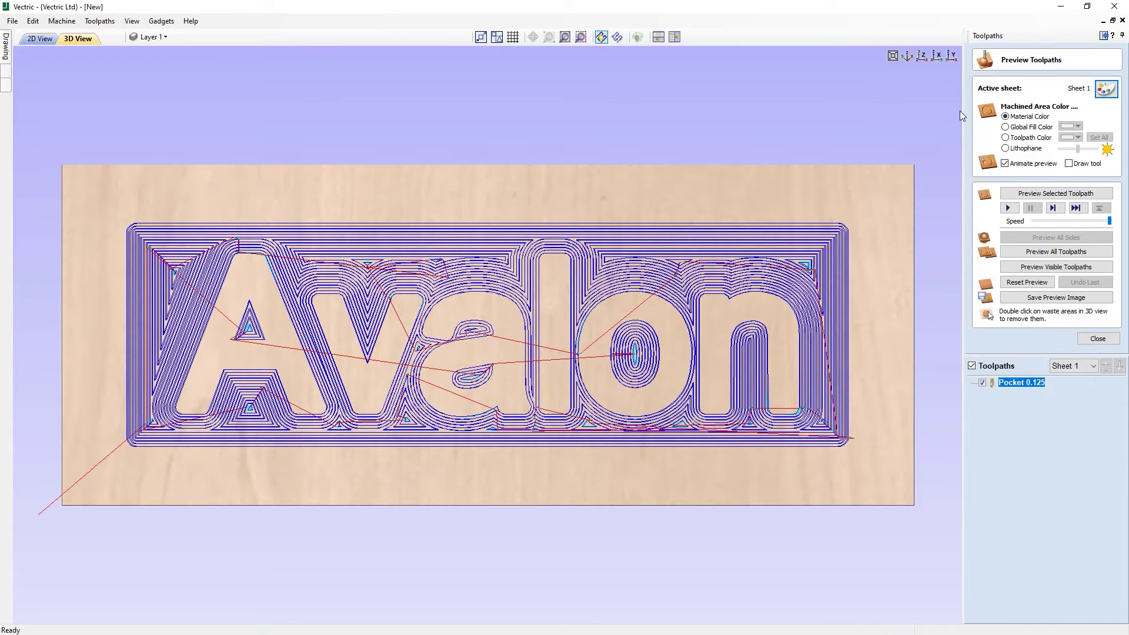
Examine the calculated pocket toolpath's passes and ramped plunge moves around the letters in isometric and top views.
{"action": "left_click", "coordinate": [908, 58]}
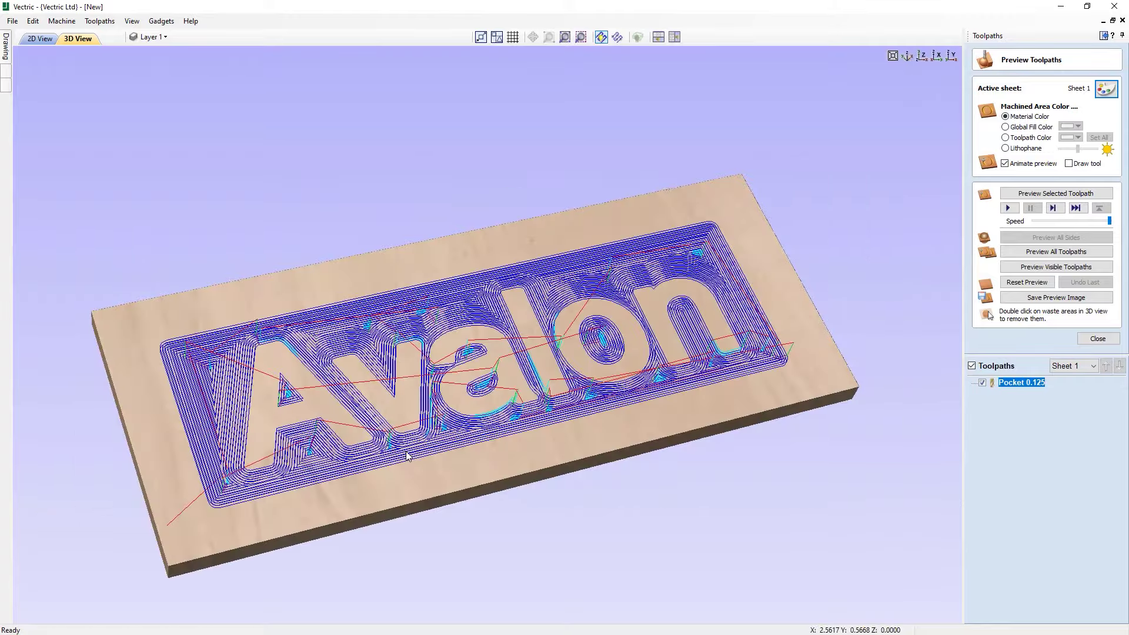
{"action": "scroll", "coordinate": [405, 457], "scroll_direction": "up", "scroll_amount": 3}
{"action": "scroll", "coordinate": [457, 442], "scroll_direction": "up", "scroll_amount": 5}
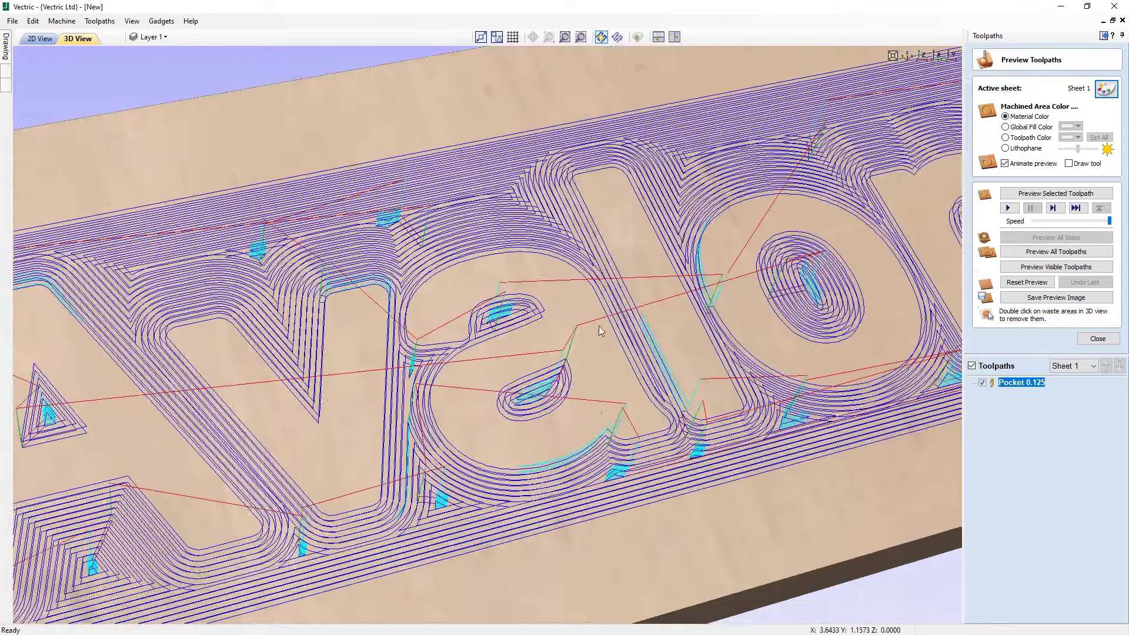
{"action": "scroll", "coordinate": [566, 379], "scroll_direction": "up", "scroll_amount": 5}
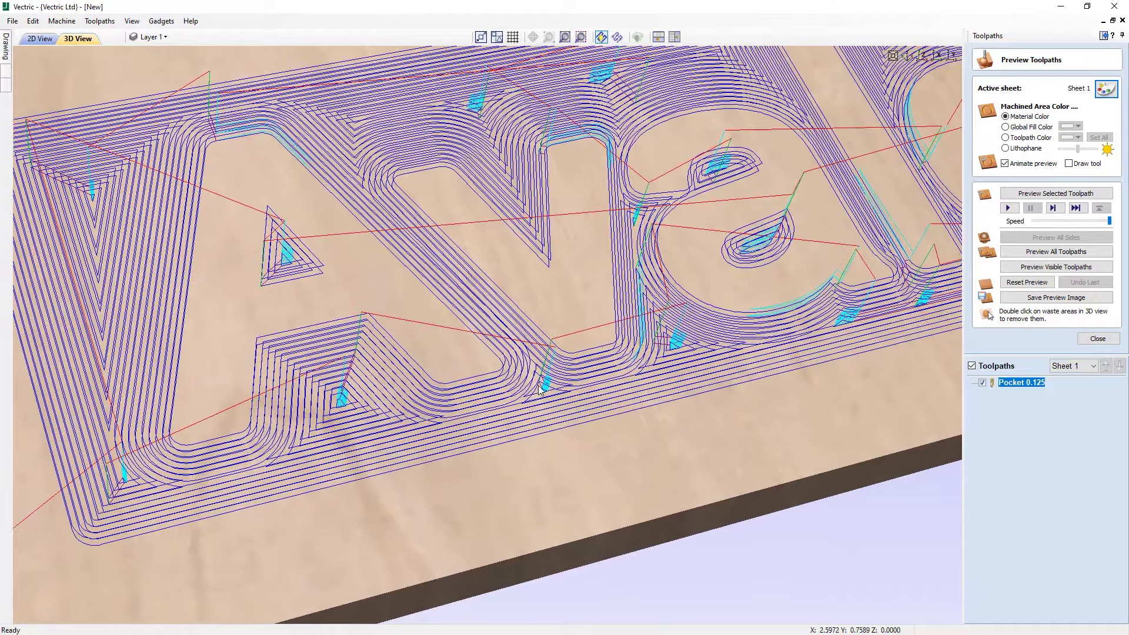
{"action": "middle_click_drag", "start_coordinate": [566, 376], "coordinate": [611, 355]}
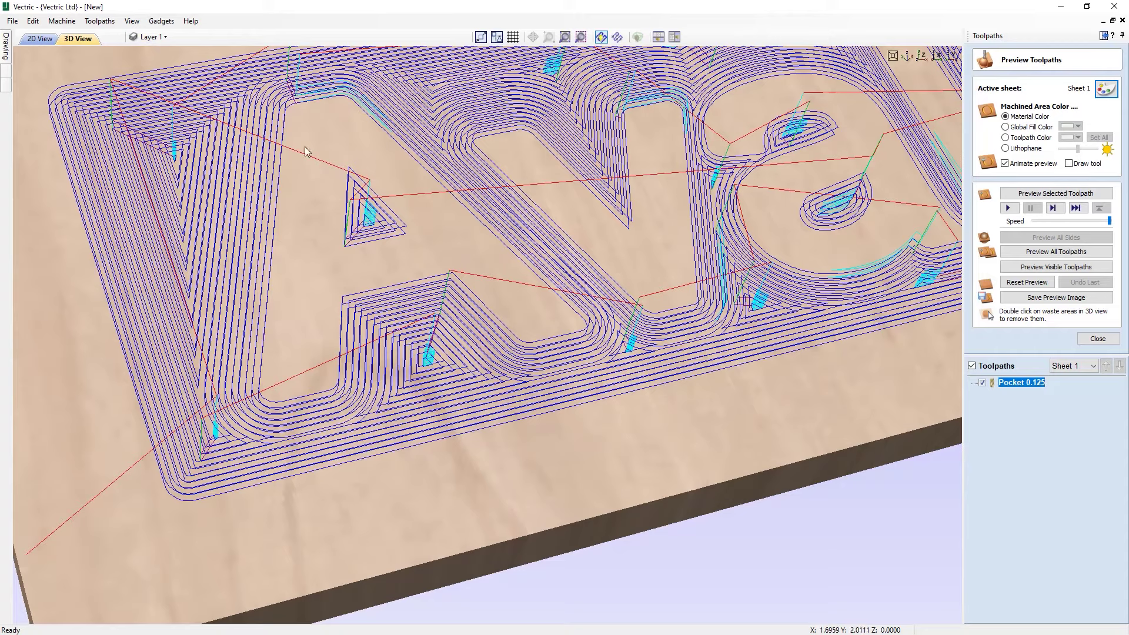
{"action": "left_click", "coordinate": [923, 56]}
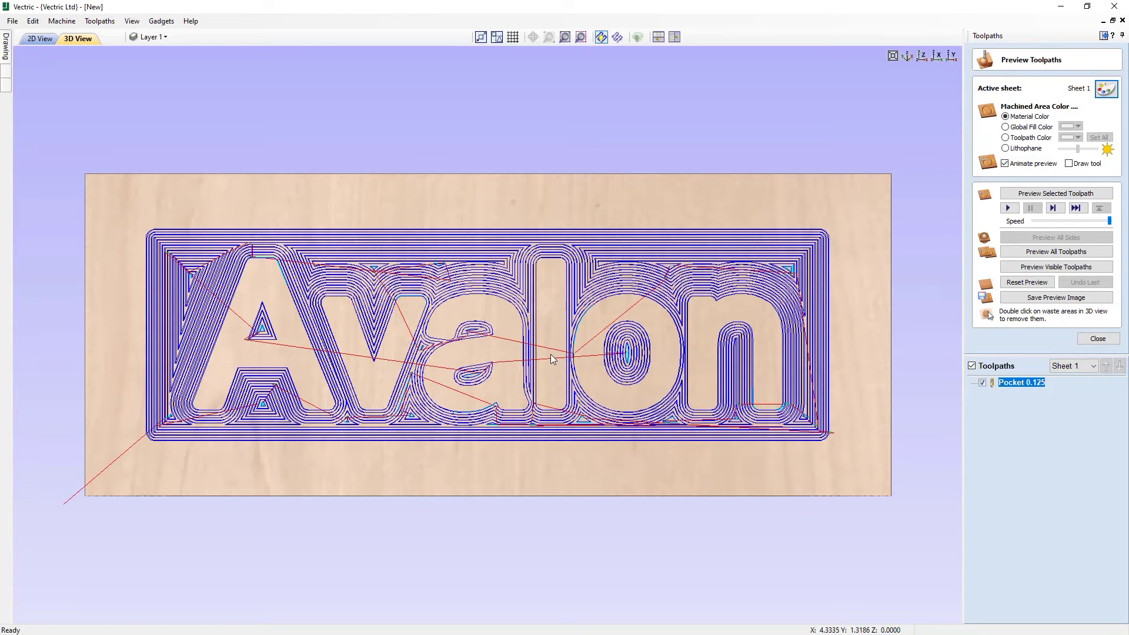
Change the preview material's appearance from Canadian Maple to a plain white finish.
{"action": "left_click", "coordinate": [1107, 91]}
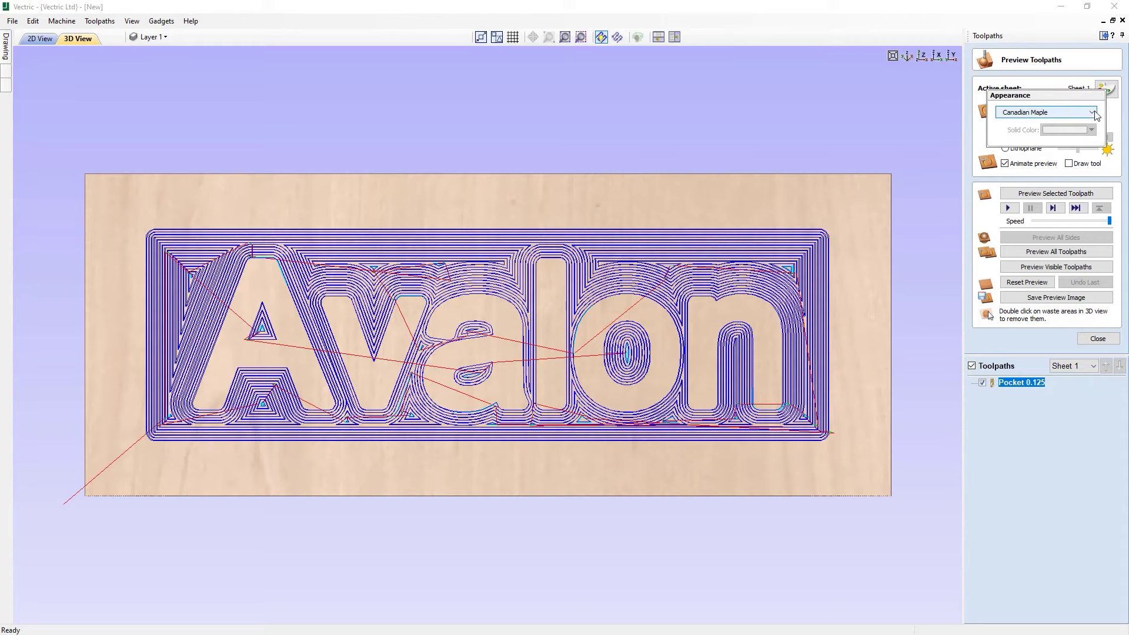
{"action": "left_click", "coordinate": [1092, 112]}
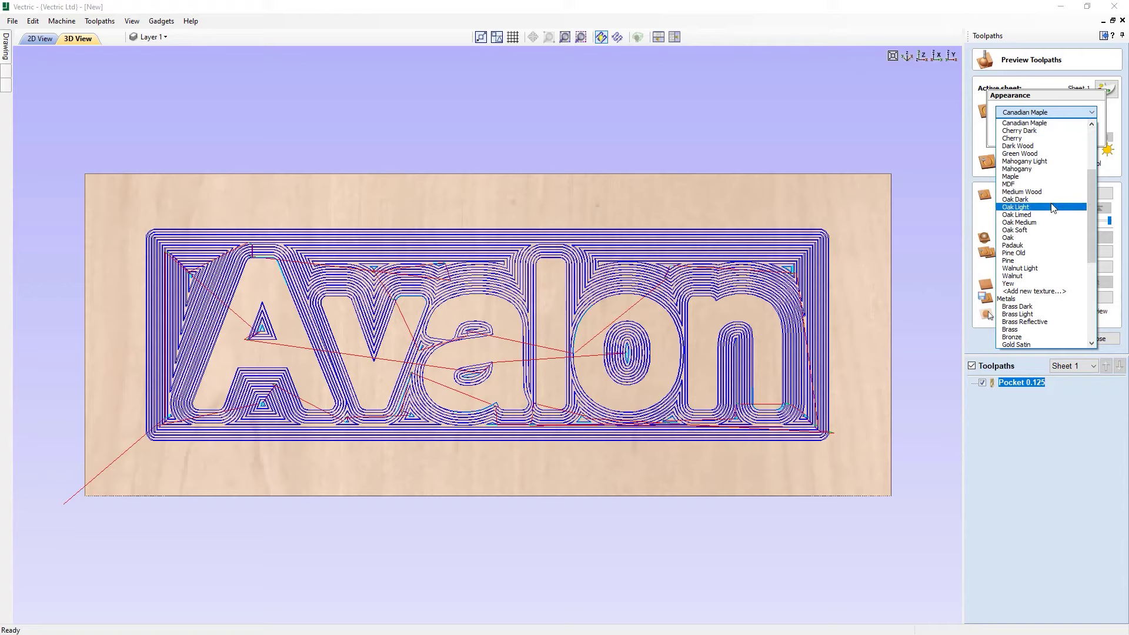
{"action": "scroll", "coordinate": [1050, 249], "scroll_direction": "up", "scroll_amount": 1}
{"action": "scroll", "coordinate": [1049, 250], "scroll_direction": "up", "scroll_amount": 1}
{"action": "scroll", "coordinate": [1049, 250], "scroll_direction": "up", "scroll_amount": 1}
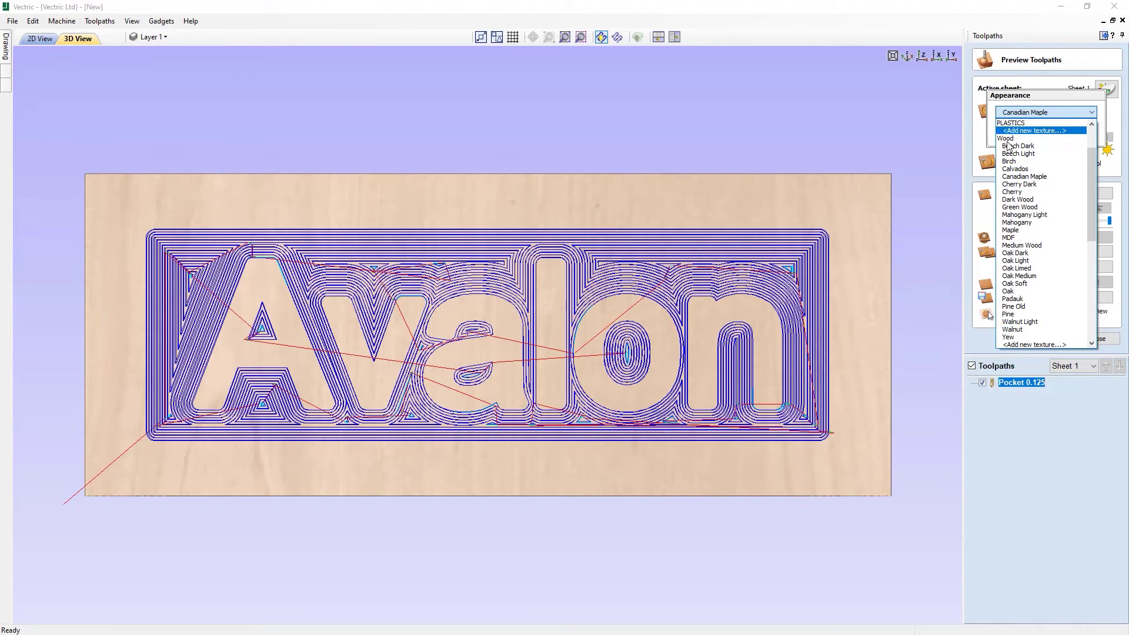
{"action": "scroll", "coordinate": [1050, 193], "scroll_direction": "down", "scroll_amount": 2}
{"action": "scroll", "coordinate": [1050, 192], "scroll_direction": "down", "scroll_amount": 3}
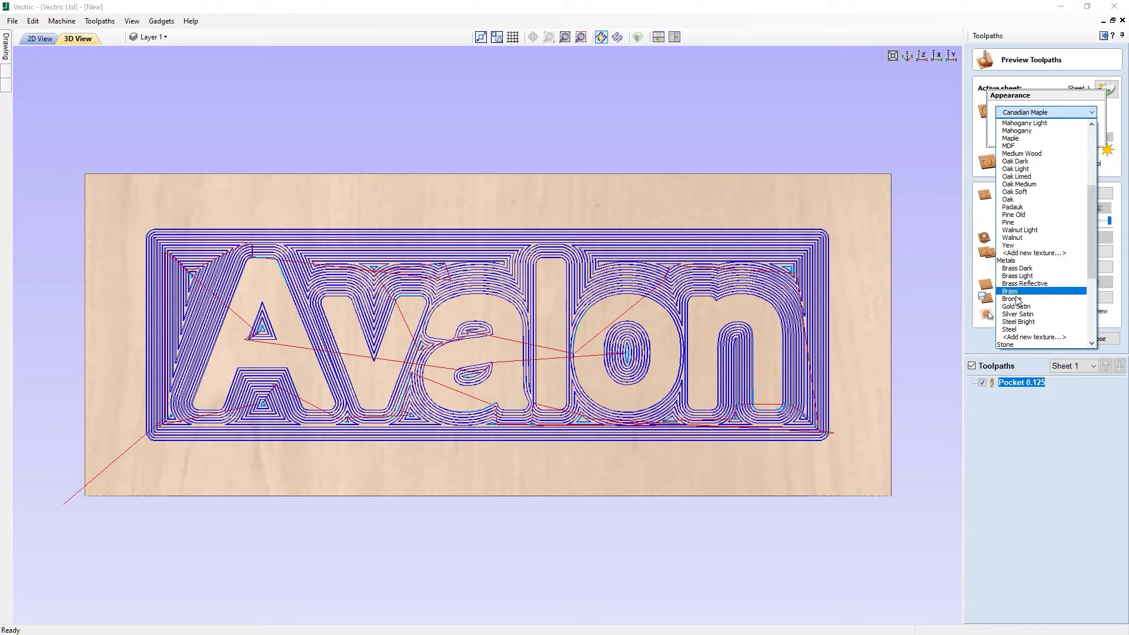
{"action": "left_click", "coordinate": [1039, 325]}
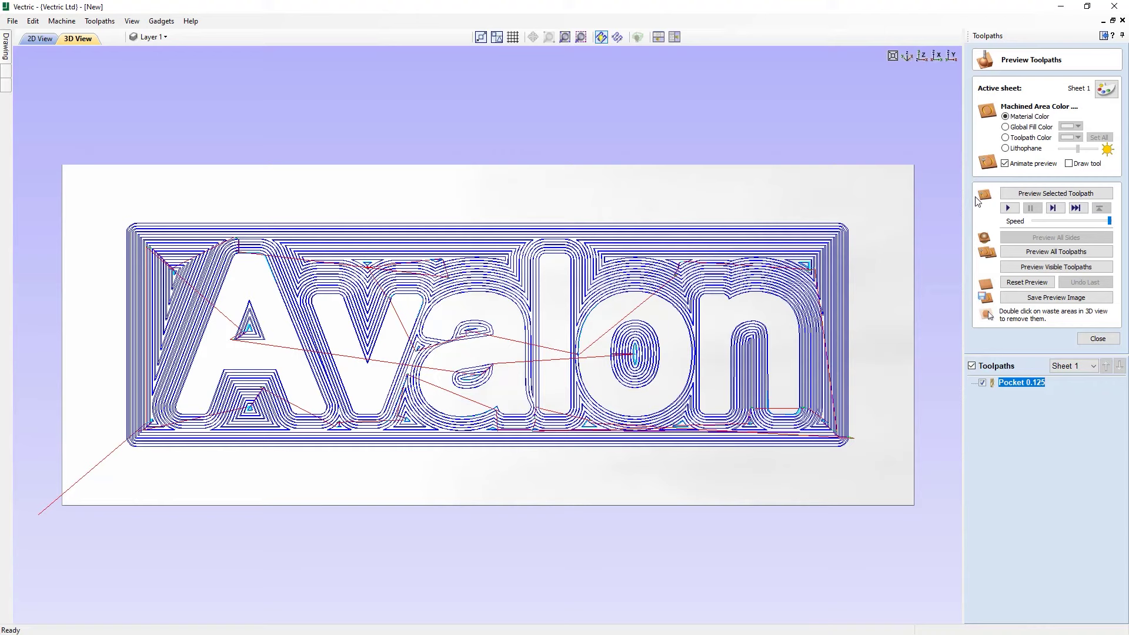
Run the animated preview of Pocket 0.125 with the tool drawn, varying the simulation speed and finishing at full speed.
{"action": "left_click_drag", "start_coordinate": [1109, 222], "coordinate": [1042, 228]}
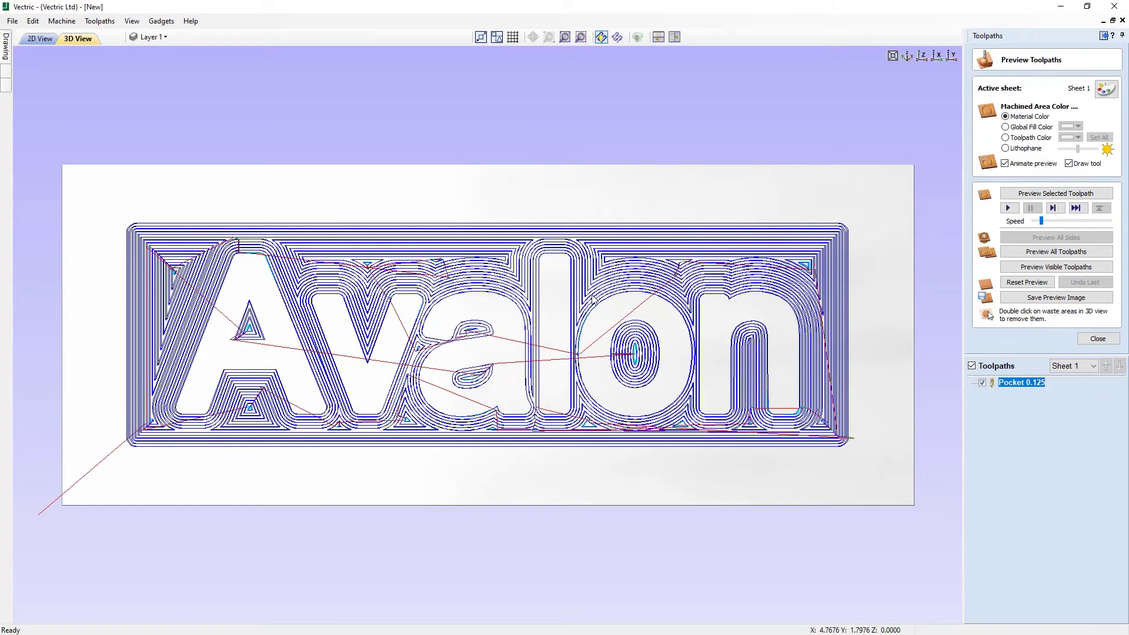
{"action": "left_click", "coordinate": [1056, 193]}
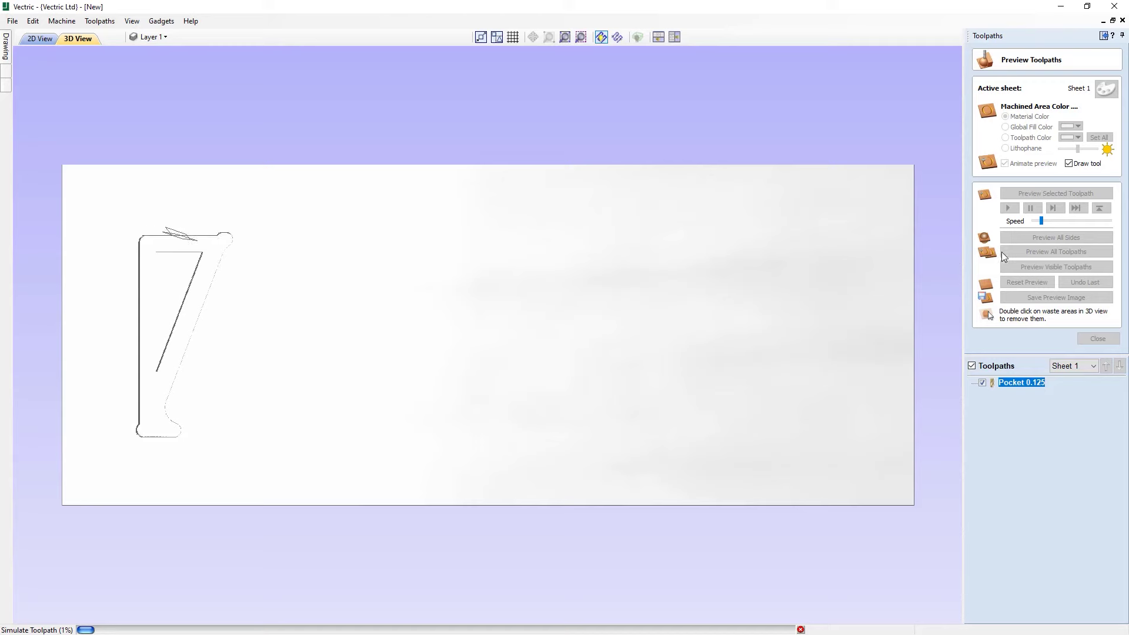
{"action": "left_click", "coordinate": [1057, 222]}
{"action": "left_click_drag", "start_coordinate": [1057, 223], "coordinate": [1077, 221]}
{"action": "left_click", "coordinate": [1085, 223]}
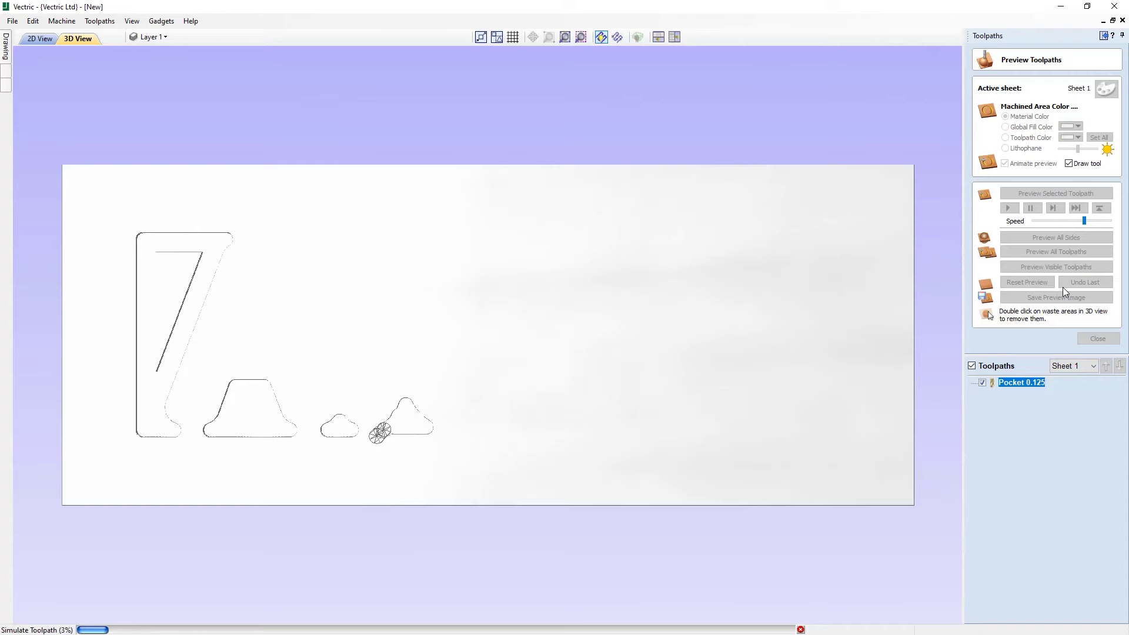
{"action": "left_click", "coordinate": [1096, 222]}
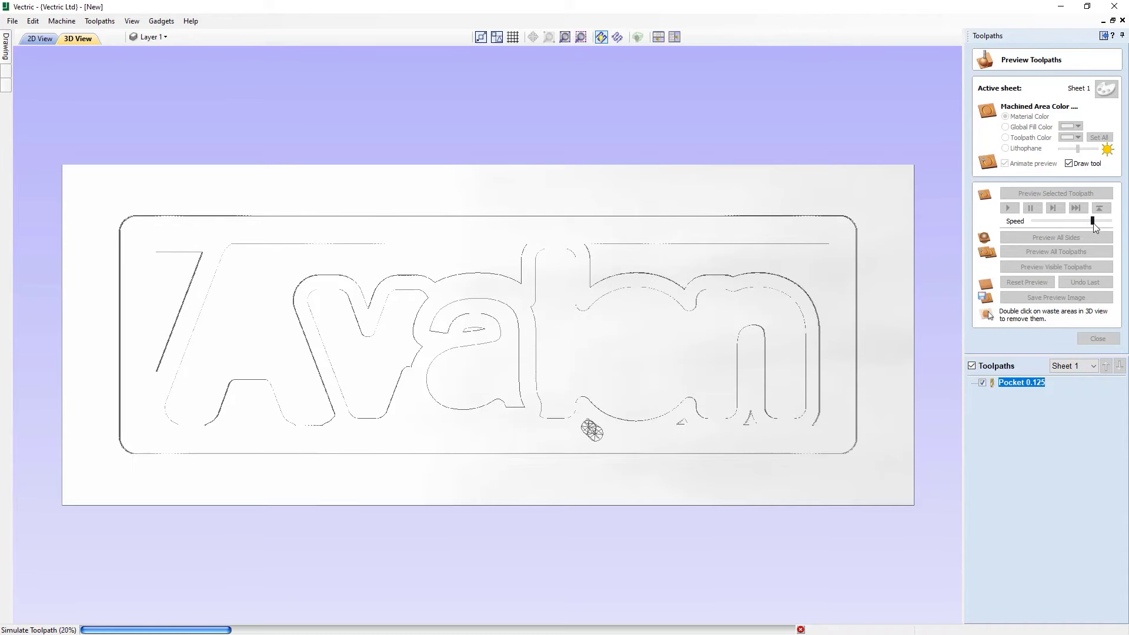
{"action": "left_click_drag", "start_coordinate": [1093, 228], "coordinate": [1042, 225]}
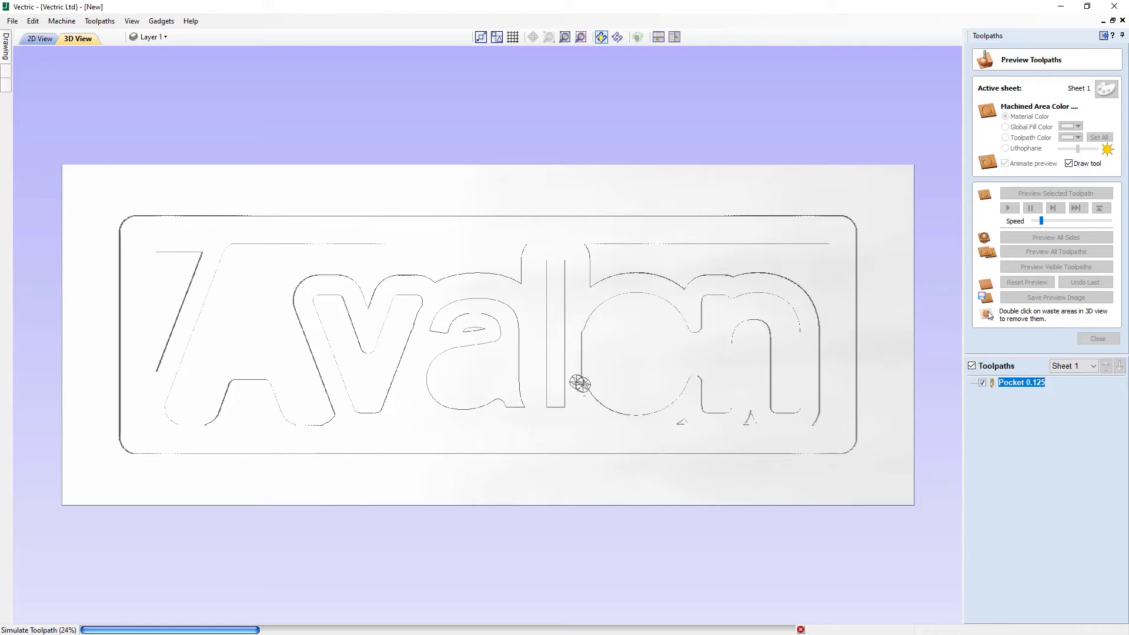
{"action": "left_click", "coordinate": [1107, 223]}
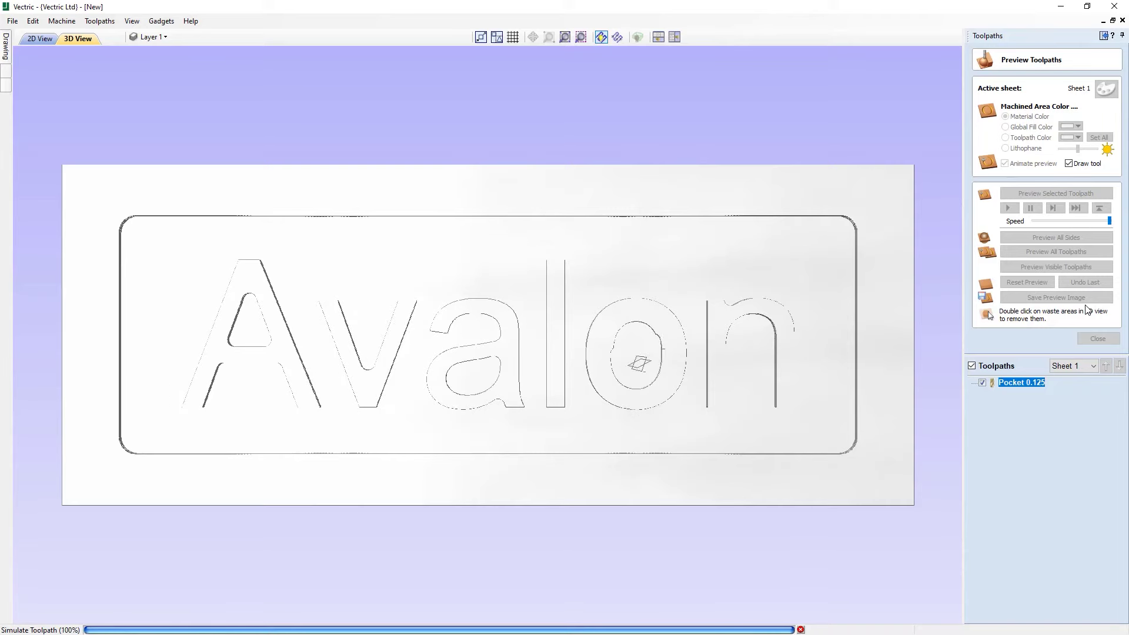
Give the pocket a green toolpath color in the preview and inspect the sign at an angle and from above.
{"action": "left_click_drag", "start_coordinate": [496, 411], "coordinate": [438, 288]}
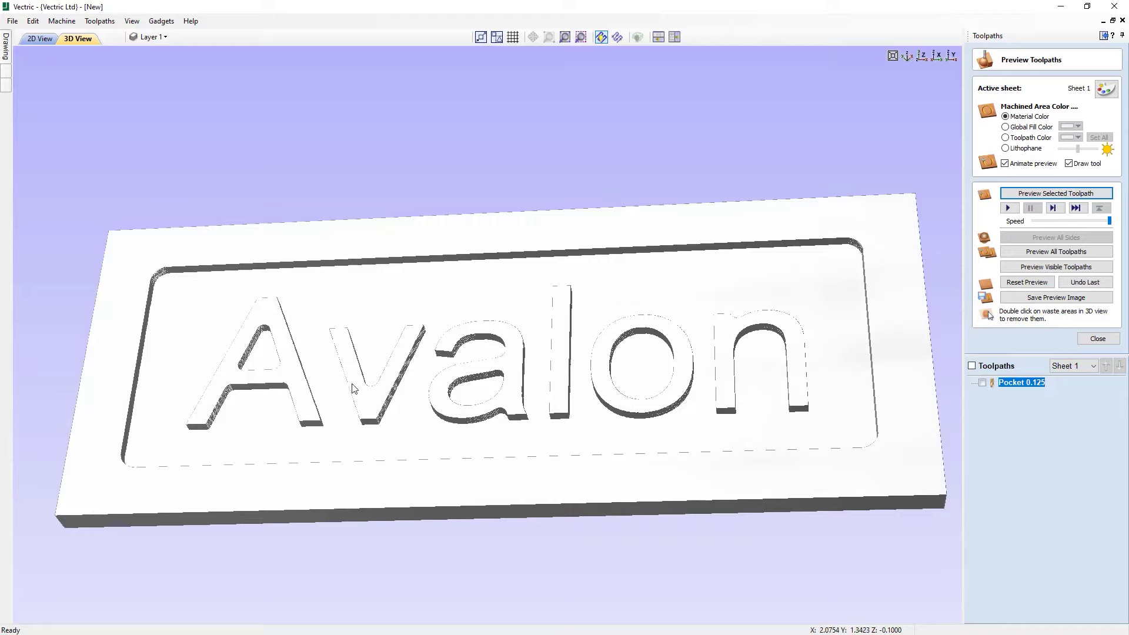
{"action": "left_click_drag", "start_coordinate": [501, 375], "coordinate": [495, 412]}
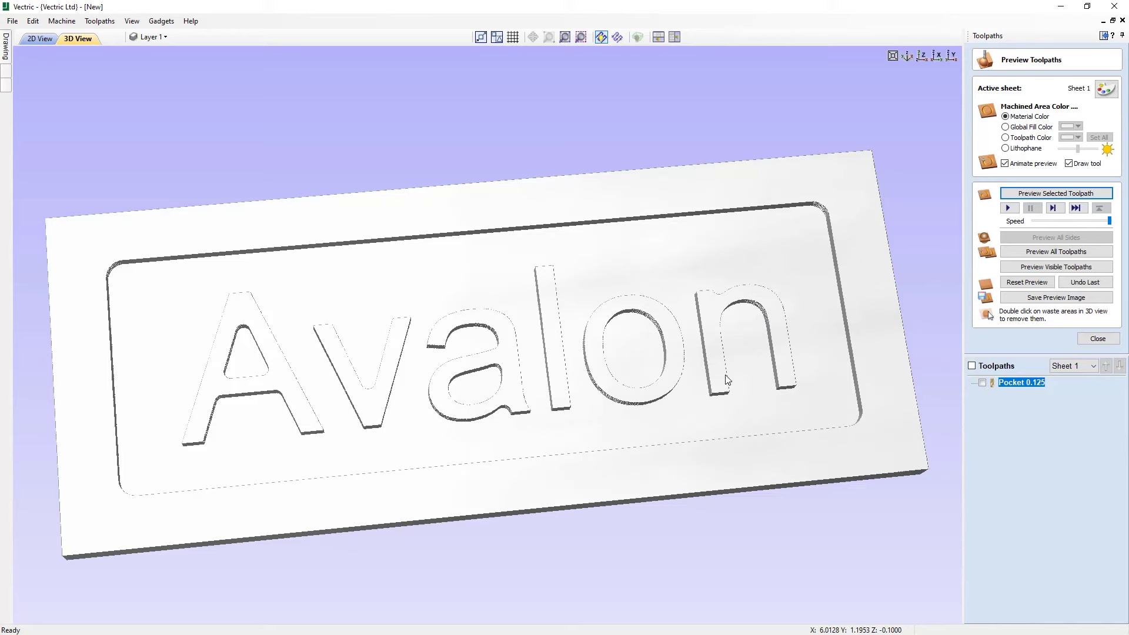
{"action": "mouse_move", "coordinate": [993, 386]}
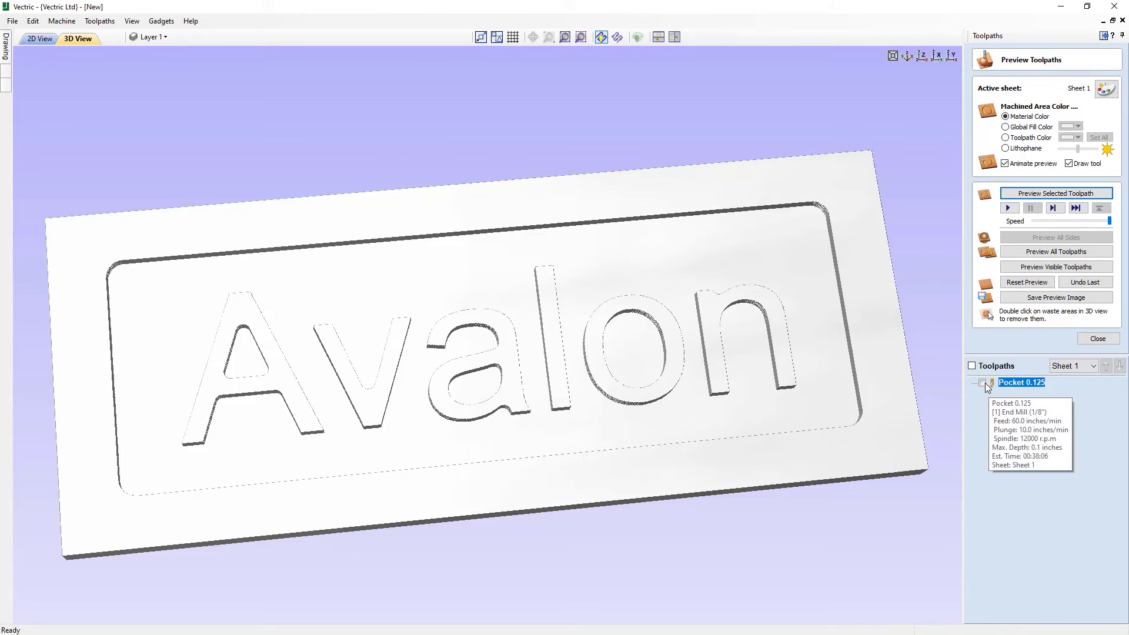
{"action": "left_click", "coordinate": [1012, 138]}
{"action": "left_click", "coordinate": [1078, 138]}
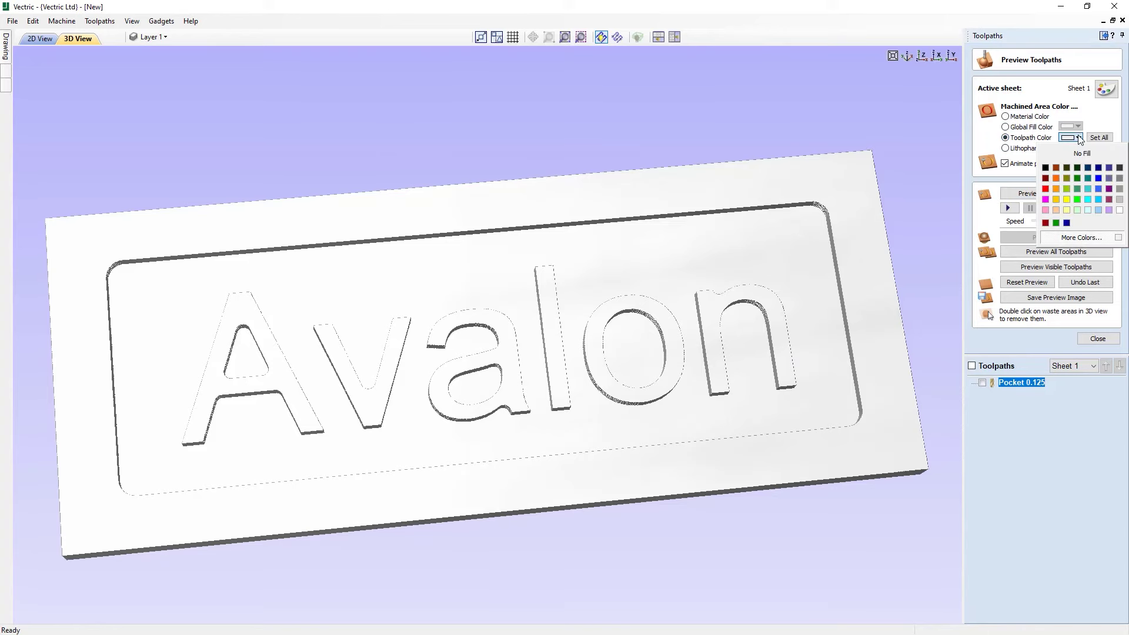
{"action": "left_click", "coordinate": [1077, 189]}
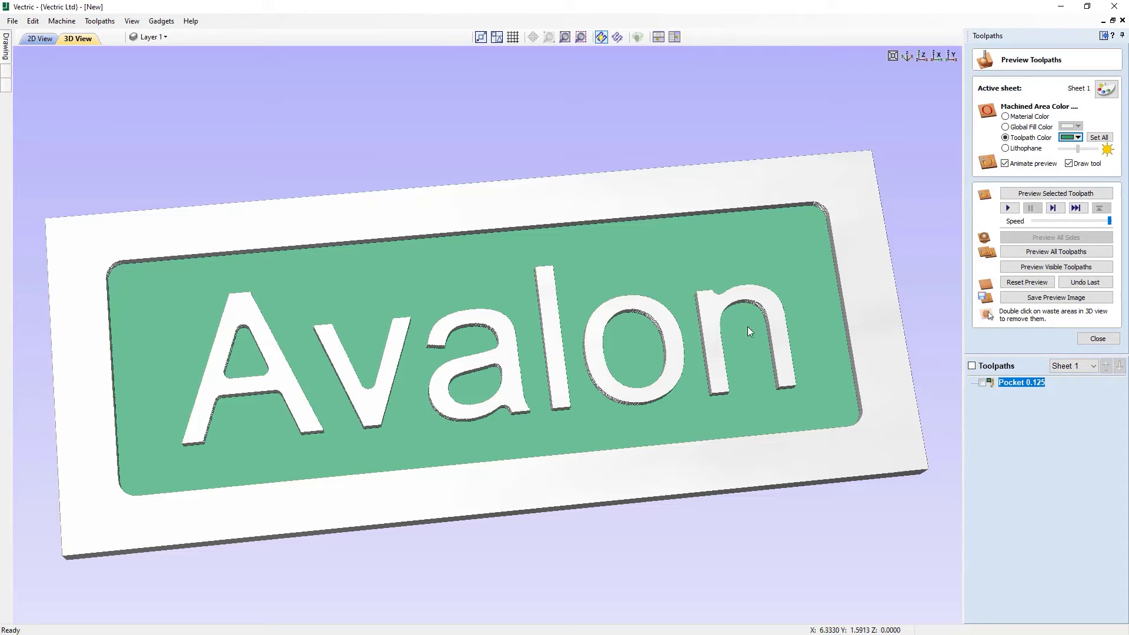
{"action": "left_click_drag", "start_coordinate": [555, 409], "coordinate": [501, 453]}
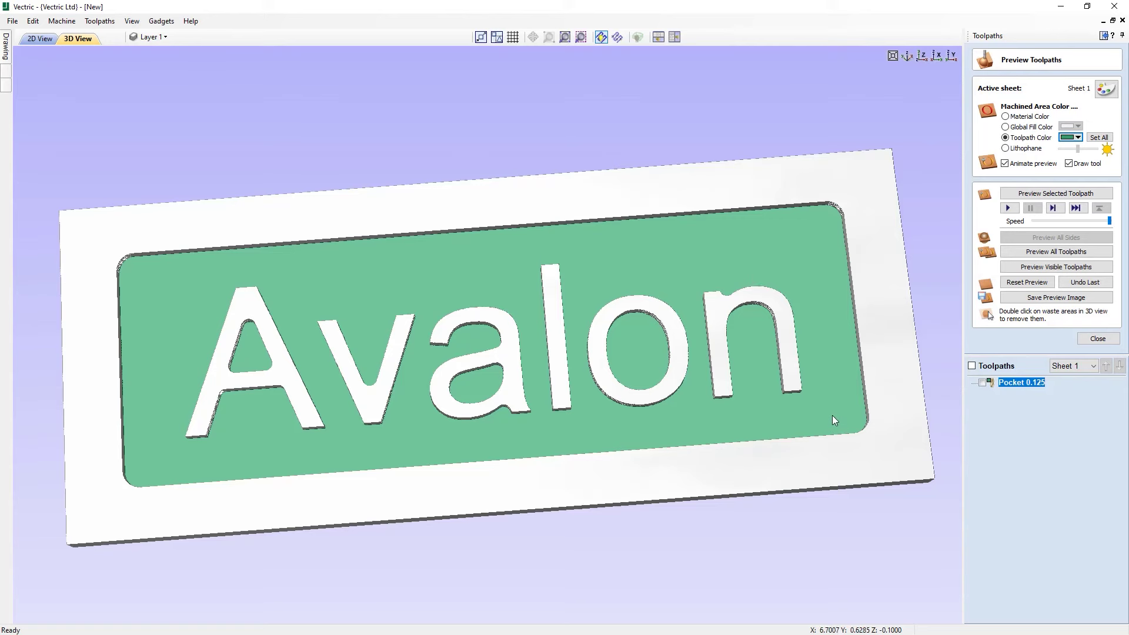
{"action": "left_click", "coordinate": [921, 57]}
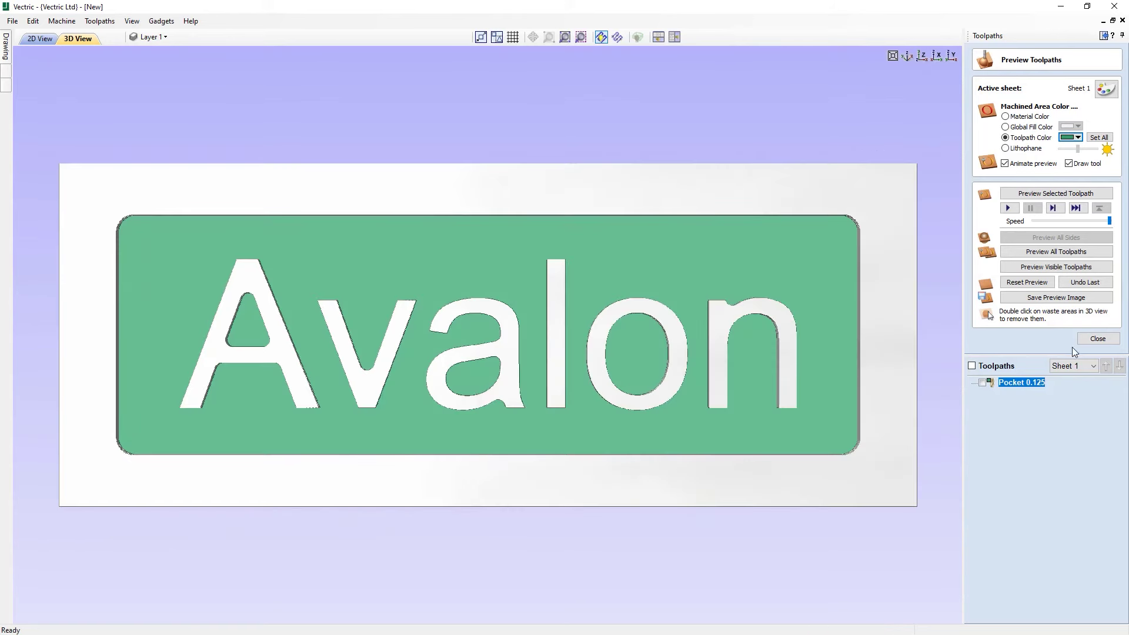
Close the toolpath preview and tile the 2D view above the 3D view.
{"action": "left_click", "coordinate": [1098, 340]}
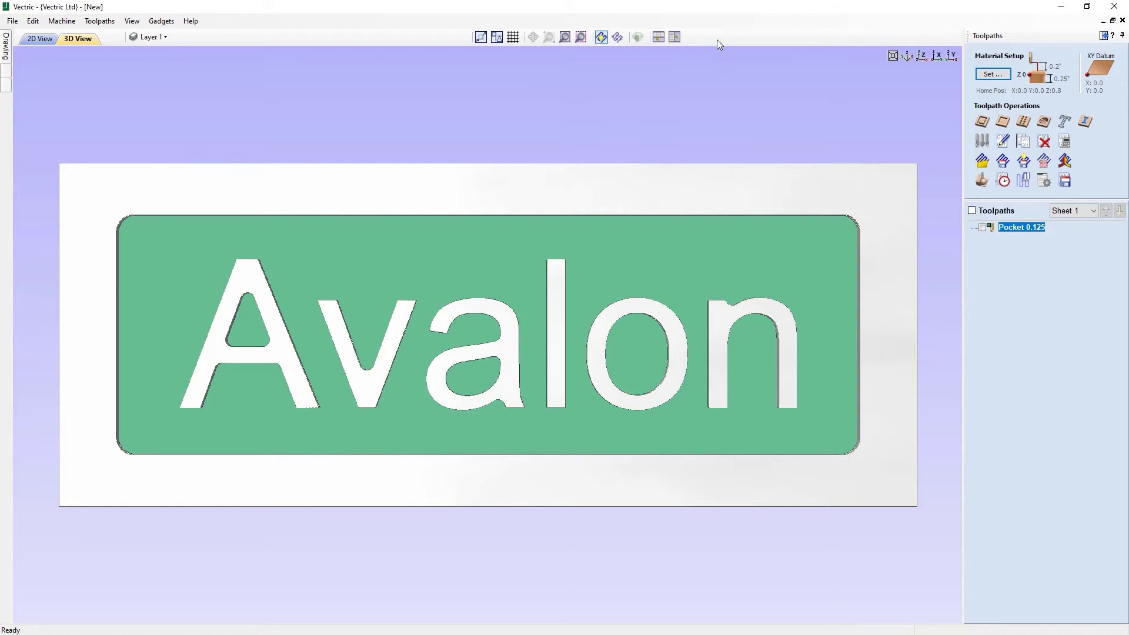
{"action": "left_click", "coordinate": [660, 38]}
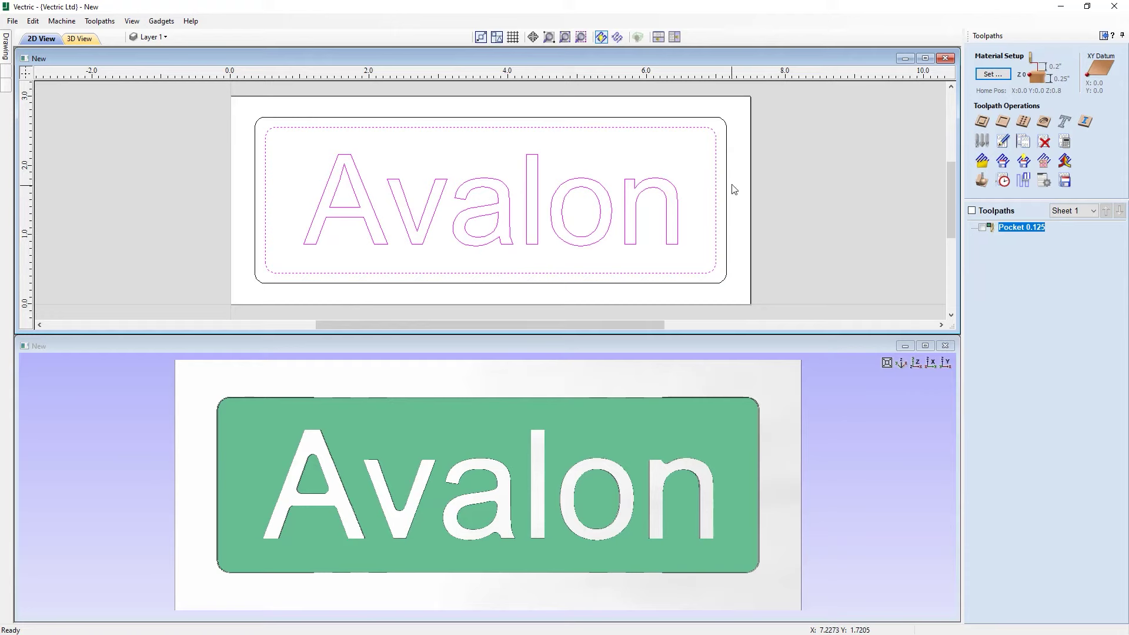
Start a 2D profile toolpath on the sign's outer rounded border with a cut depth of 0.25 inches.
{"action": "left_click", "coordinate": [726, 128]}
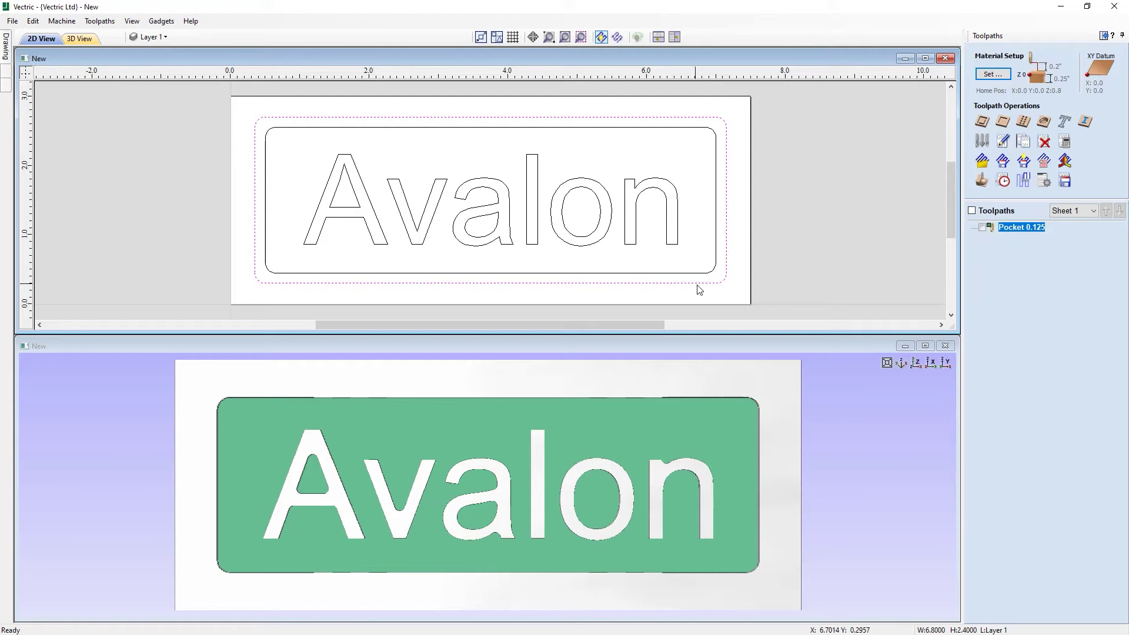
{"action": "left_click", "coordinate": [982, 123]}
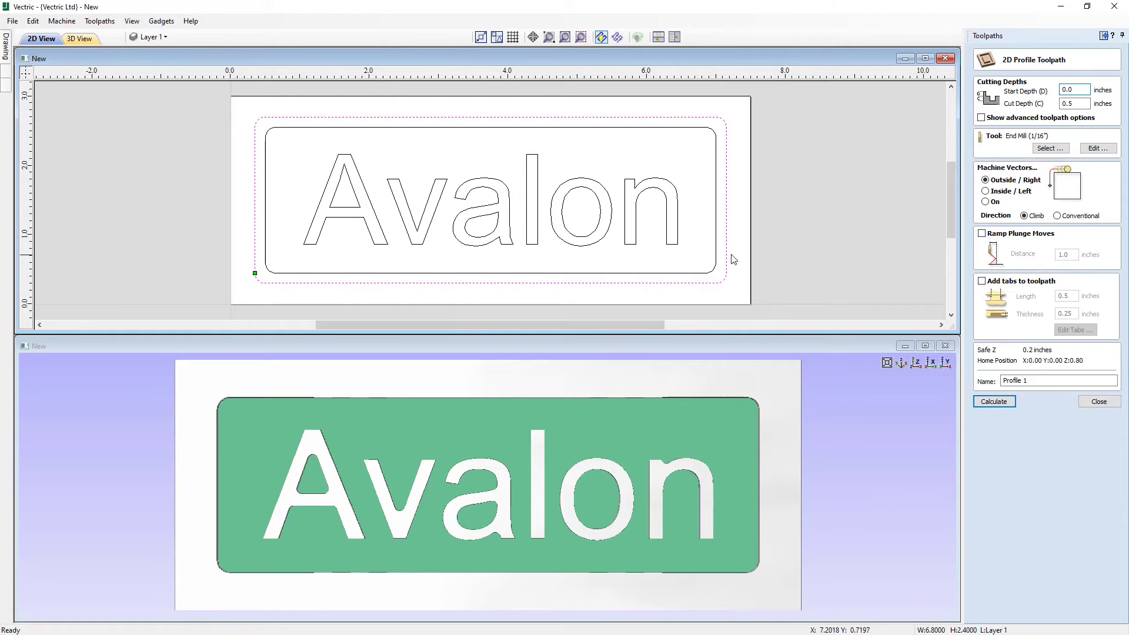
{"action": "left_click", "coordinate": [1068, 103]}
{"action": "left_click", "coordinate": [1079, 106]}
Assign the imperial End Mill (1/4") from the tool database to the profile toolpath.
{"action": "left_click", "coordinate": [1053, 150]}
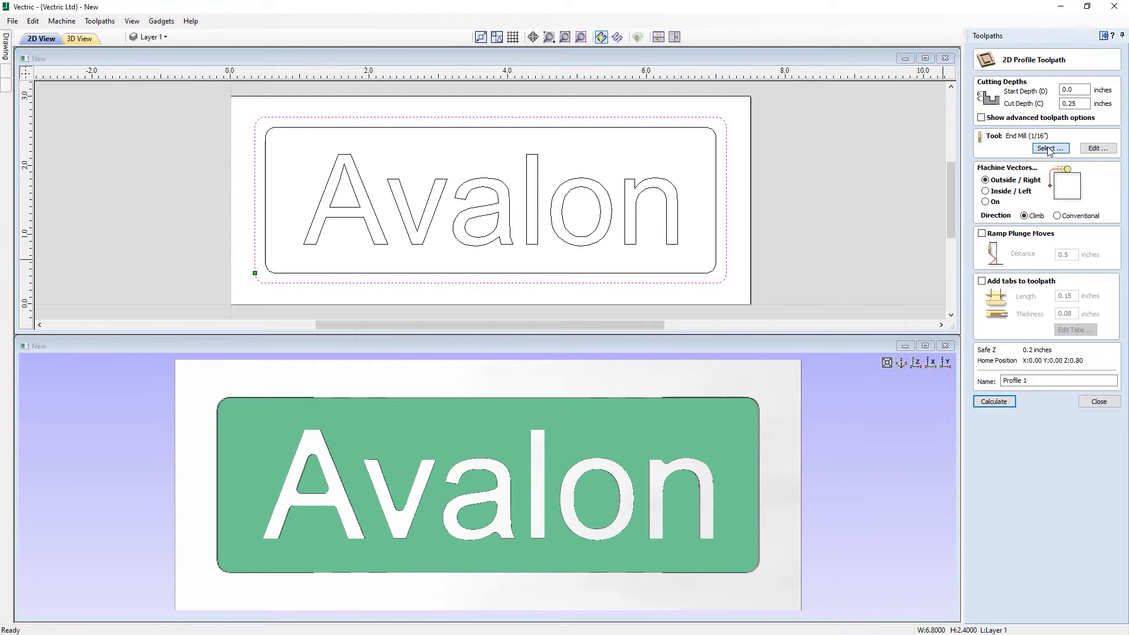
{"action": "left_click", "coordinate": [1048, 148]}
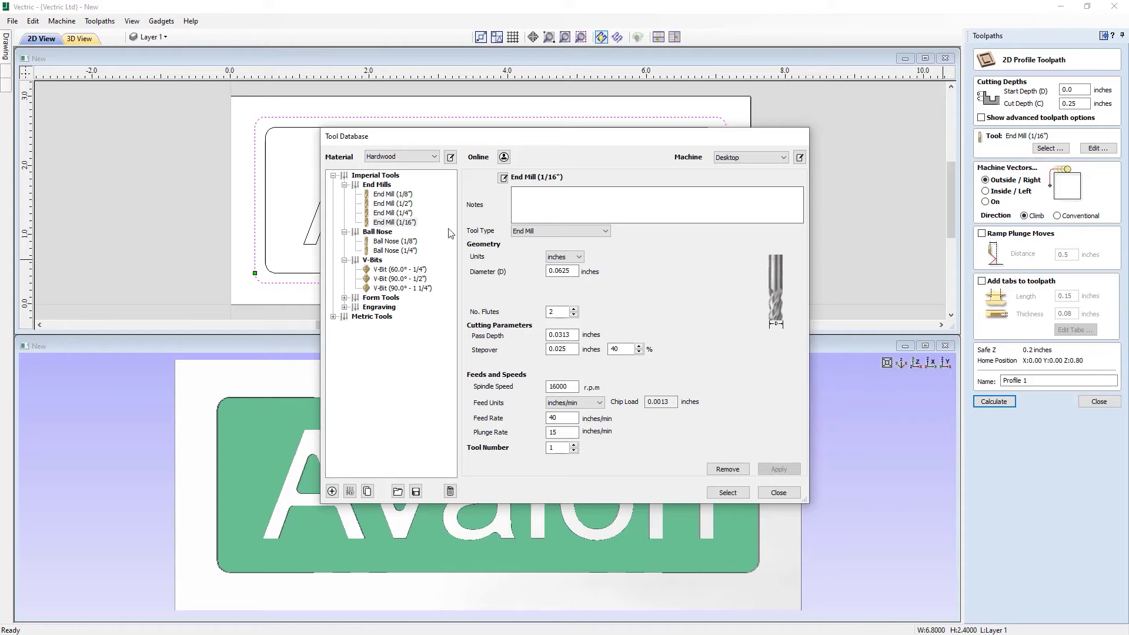
{"action": "left_click", "coordinate": [412, 213]}
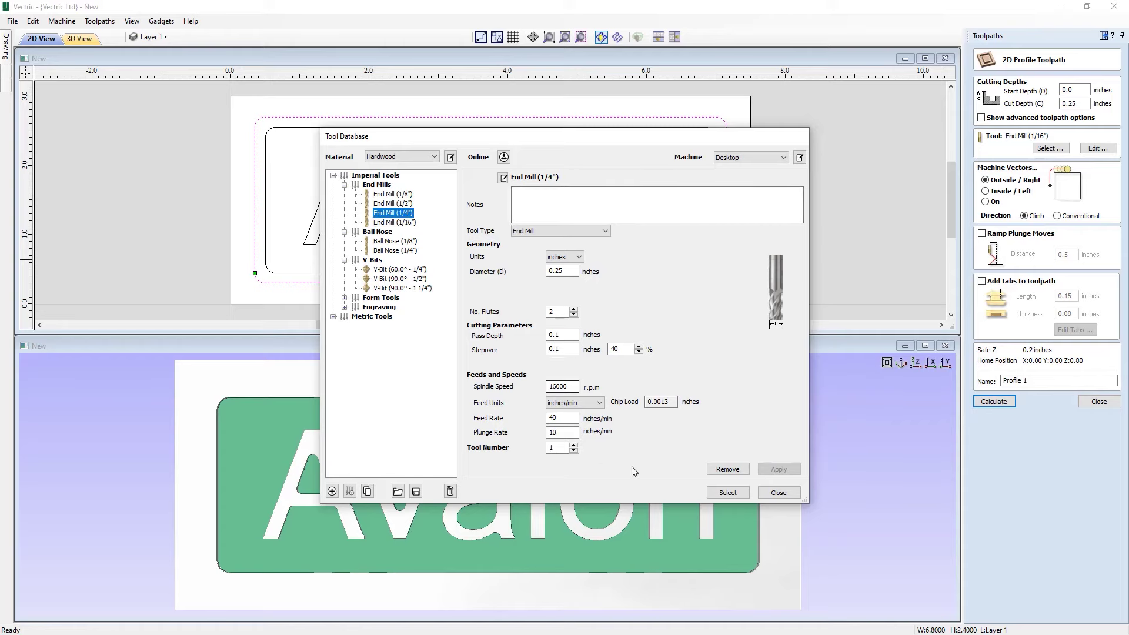
{"action": "left_click", "coordinate": [727, 493]}
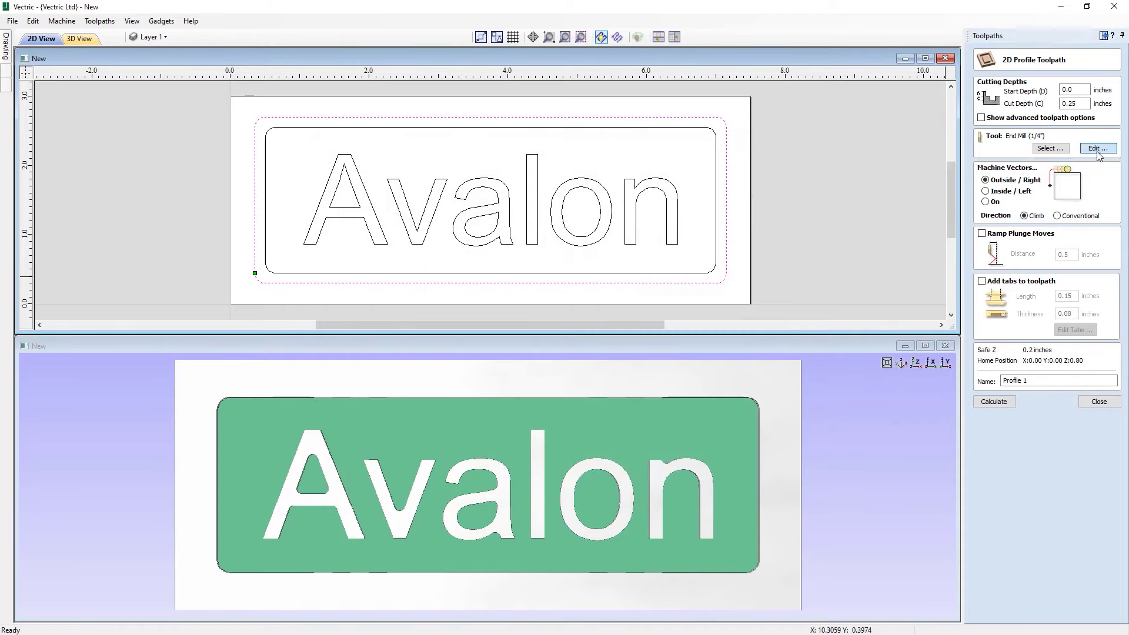
Review the 1/4" end mill's parameters, compare the machining side options, and keep the profile cut outside the border.
{"action": "left_click", "coordinate": [1097, 149]}
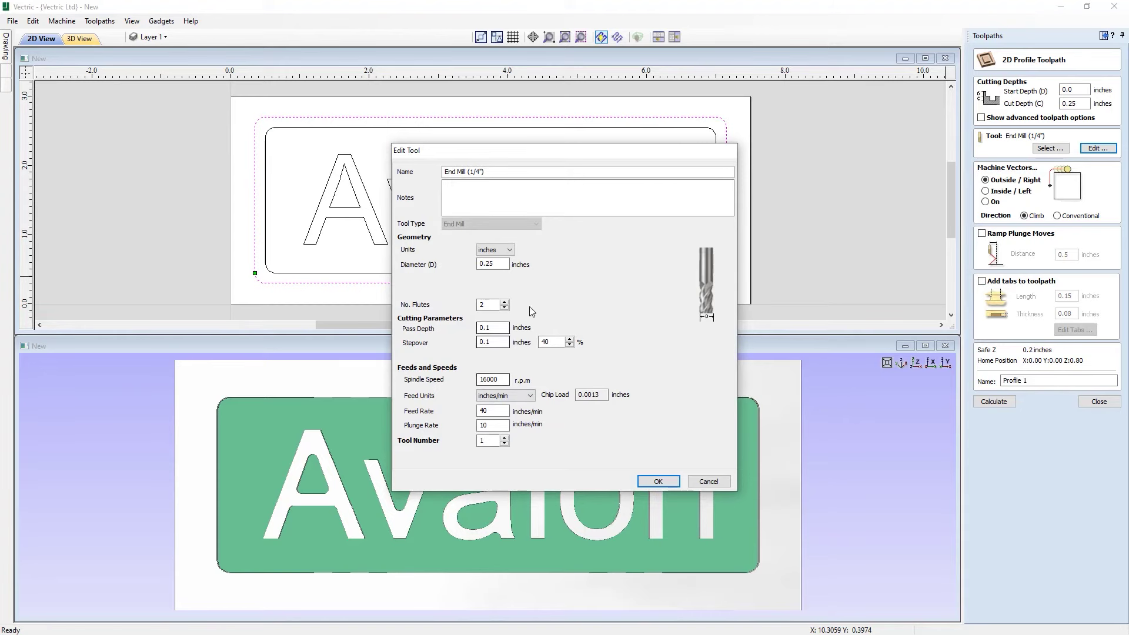
{"action": "left_click", "coordinate": [659, 481]}
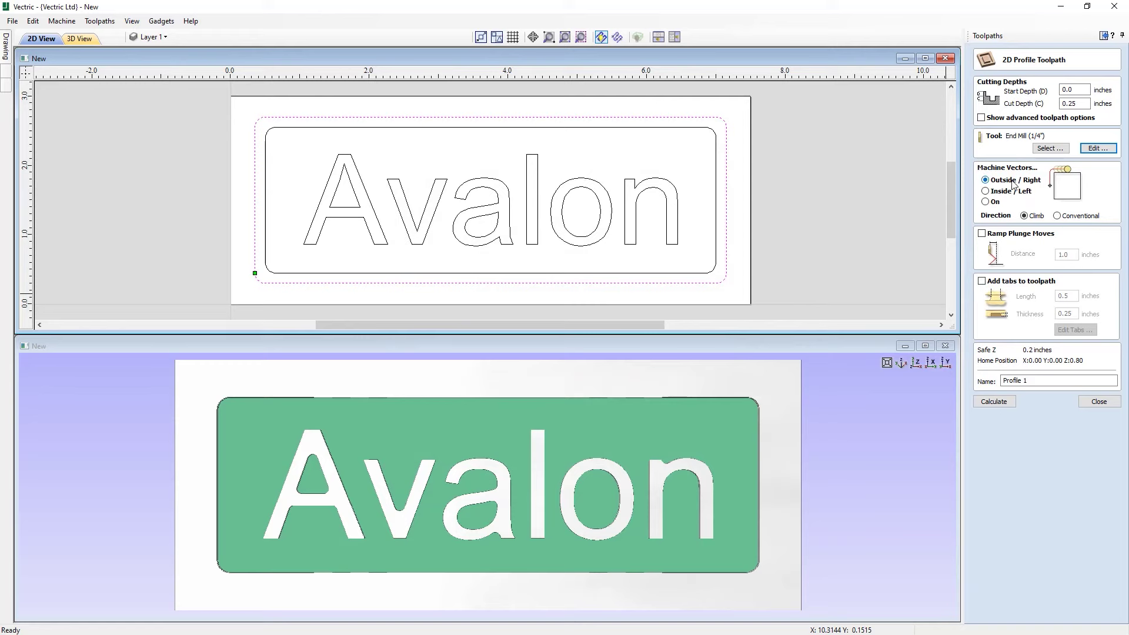
{"action": "left_click", "coordinate": [998, 195]}
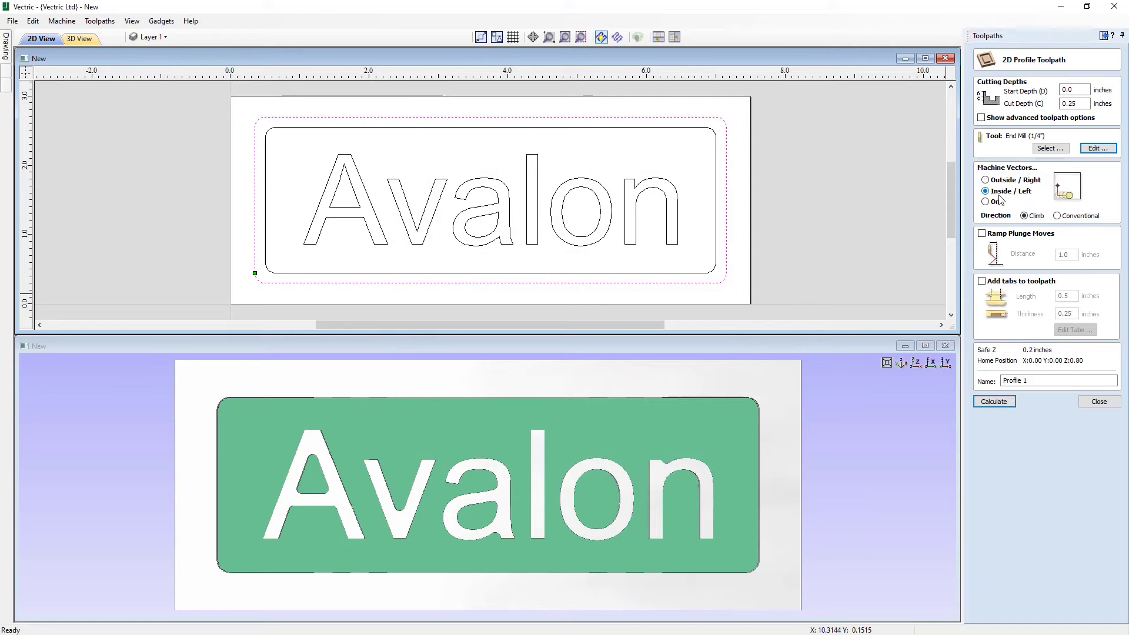
{"action": "left_click", "coordinate": [993, 201]}
{"action": "left_click", "coordinate": [998, 192]}
{"action": "left_click", "coordinate": [993, 180]}
Enable ramp plunge moves over 0.5 inches and add tabs 0.15 inches long and 0.08 inches thick.
{"action": "left_click", "coordinate": [982, 234]}
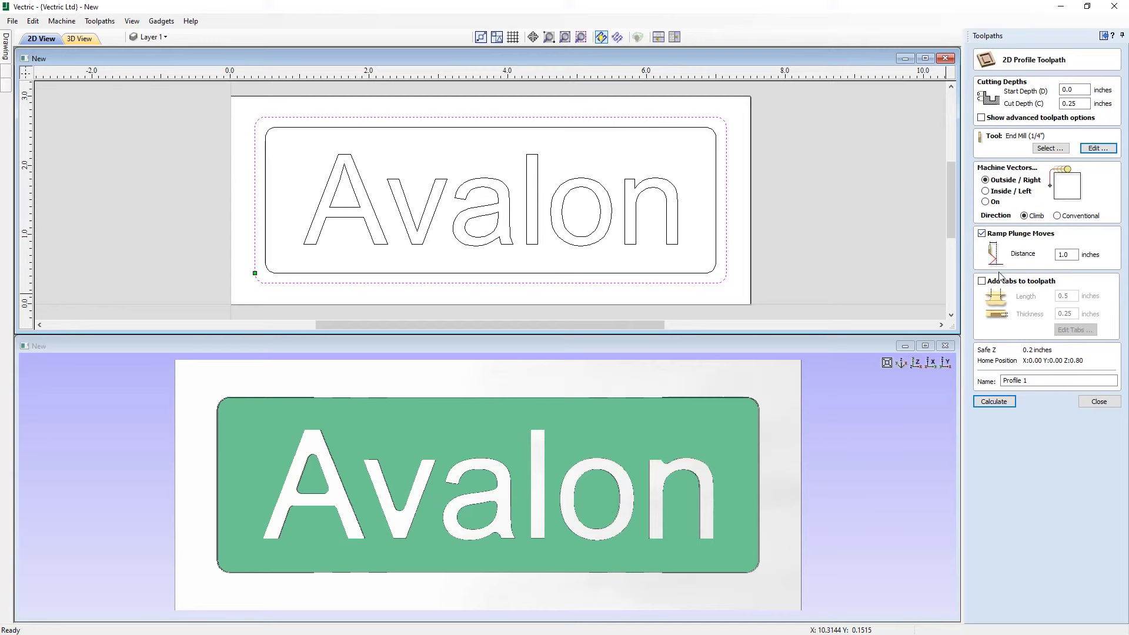
{"action": "left_click_drag", "start_coordinate": [1077, 252], "coordinate": [1052, 258]}
{"action": "left_click", "coordinate": [982, 282]}
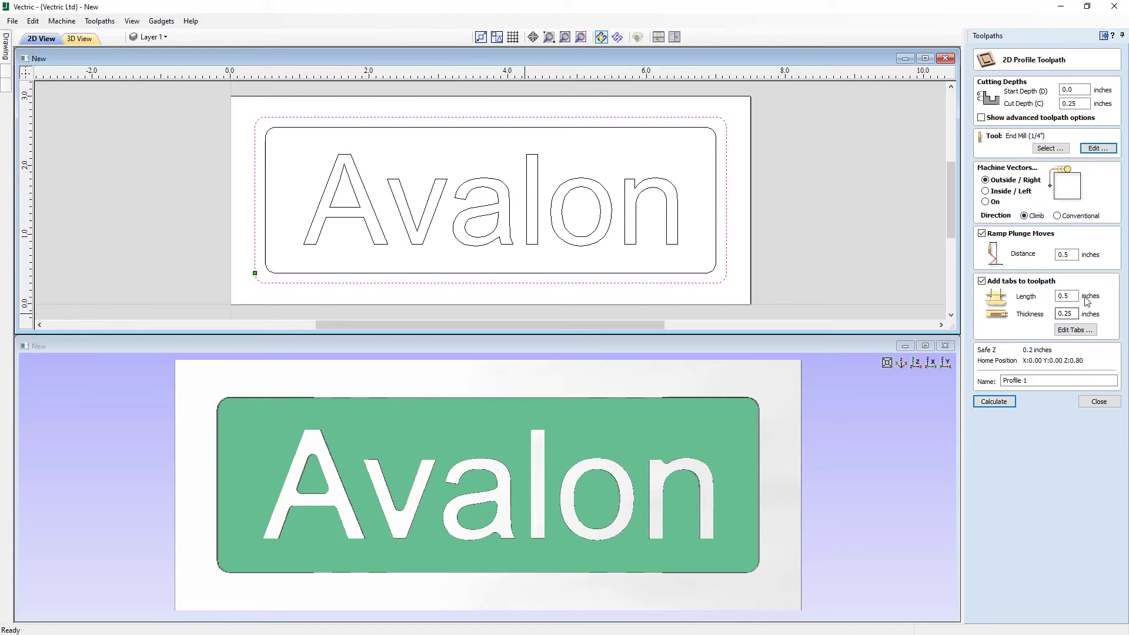
{"action": "left_click_drag", "start_coordinate": [1063, 296], "coordinate": [1070, 296]}
{"action": "left_click_drag", "start_coordinate": [1065, 314], "coordinate": [1078, 314]}
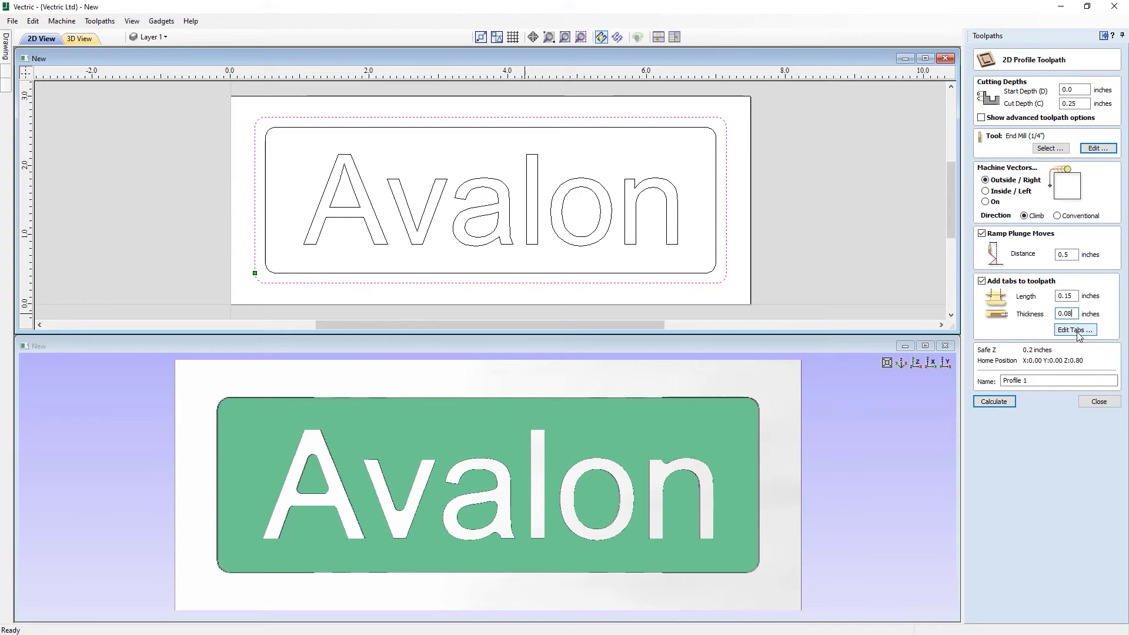
Place four tabs automatically on the outer border, avoiding corners and curved regions.
{"action": "left_click", "coordinate": [1076, 331]}
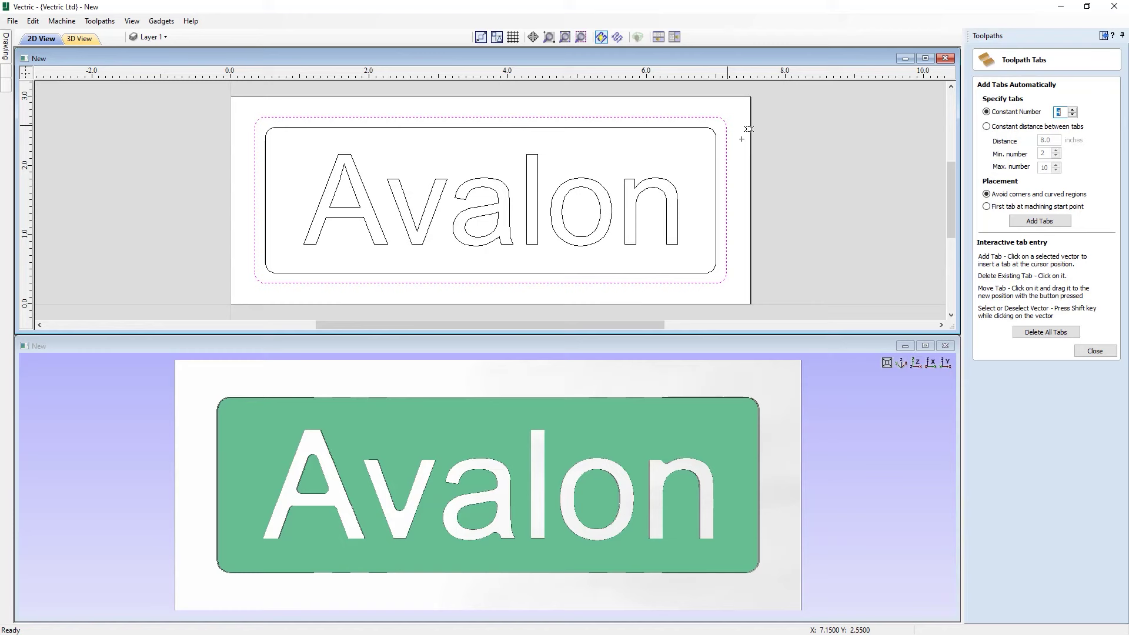
{"action": "left_click", "coordinate": [1040, 221]}
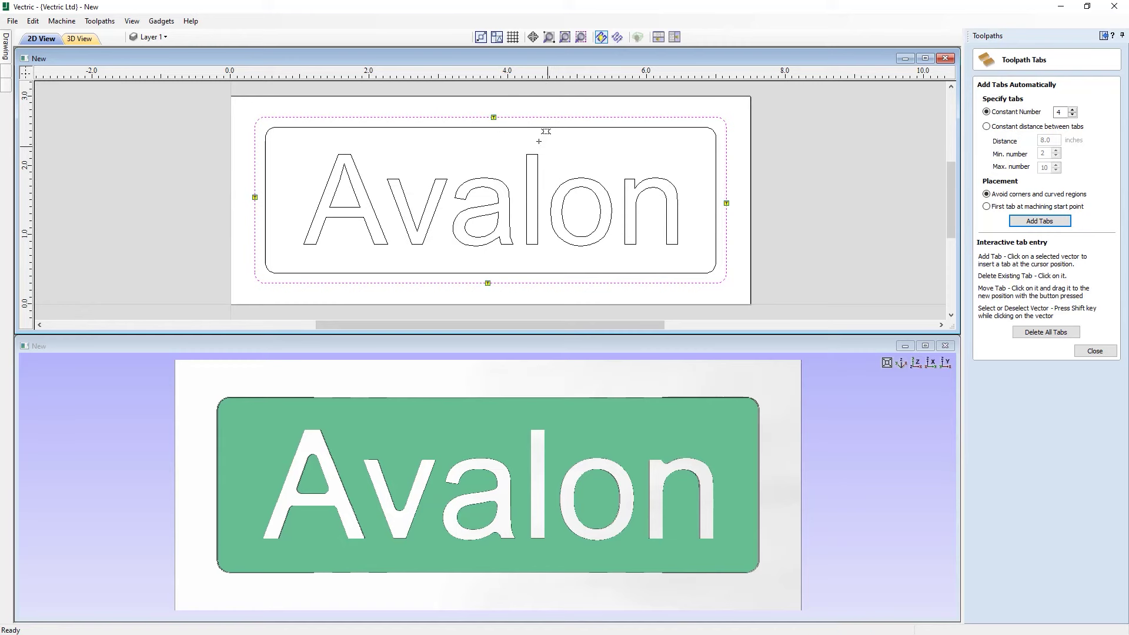
Try moving, deleting and adding individual tabs by hand along the outer border.
{"action": "mouse_move", "coordinate": [493, 117]}
{"action": "left_mouse_down"}
{"action": "mouse_move", "coordinate": [623, 118]}
{"action": "mouse_move", "coordinate": [410, 118]}
{"action": "left_mouse_up"}
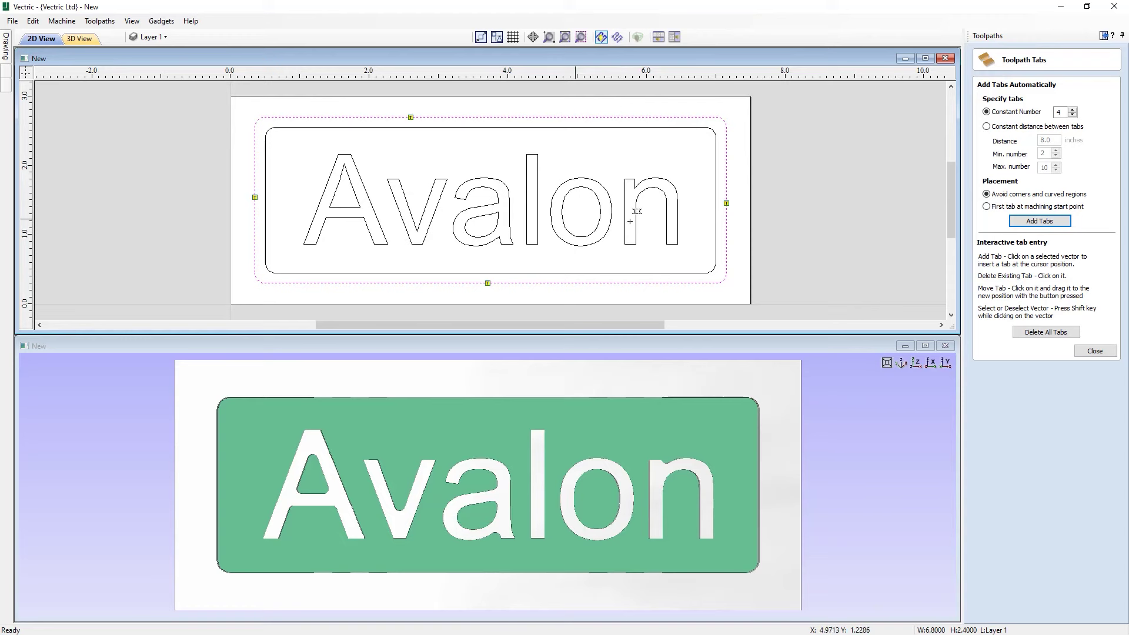
{"action": "left_click", "coordinate": [728, 203]}
{"action": "left_click", "coordinate": [488, 283]}
{"action": "left_click", "coordinate": [254, 197]}
{"action": "left_click", "coordinate": [411, 117]}
{"action": "left_click", "coordinate": [510, 117]}
{"action": "left_click", "coordinate": [646, 117]}
{"action": "left_click", "coordinate": [511, 117]}
{"action": "left_click", "coordinate": [646, 117]}
Regenerate the four automatic tabs and calculate the profile toolpath under the name Profile 0.25.
{"action": "left_click", "coordinate": [1039, 222]}
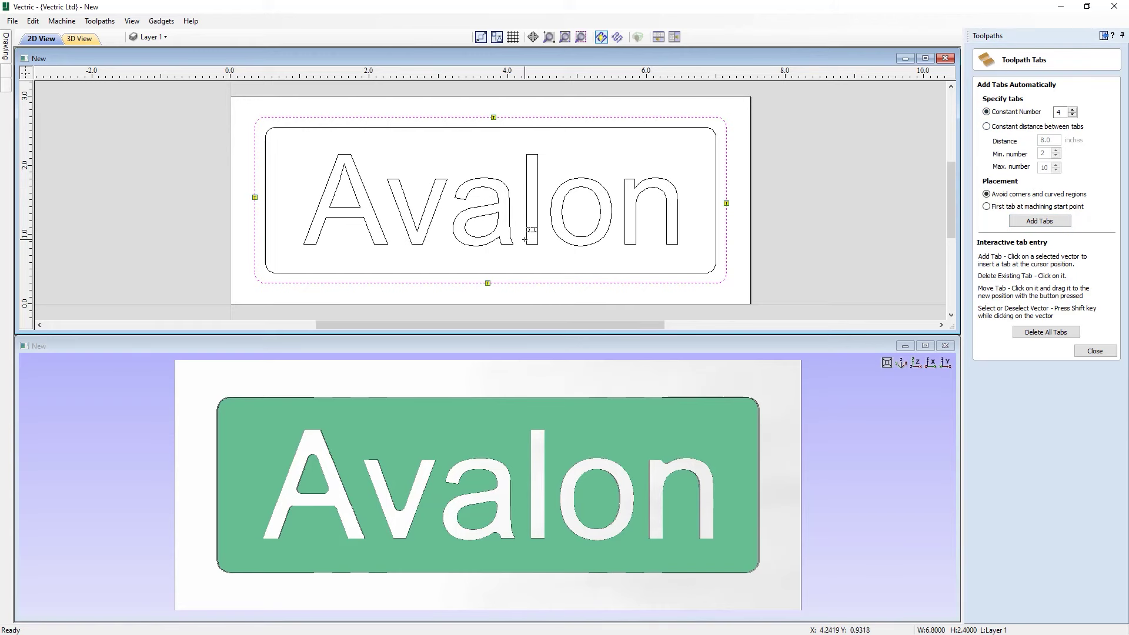
{"action": "left_click", "coordinate": [1093, 352]}
{"action": "left_click", "coordinate": [1031, 381]}
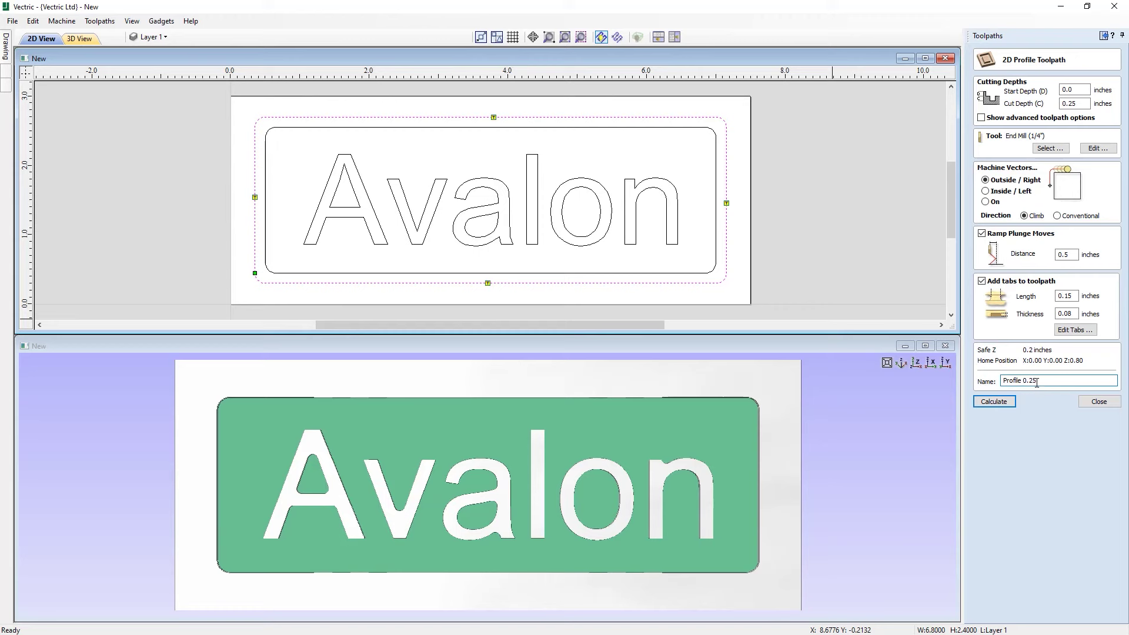
{"action": "left_click", "coordinate": [992, 402]}
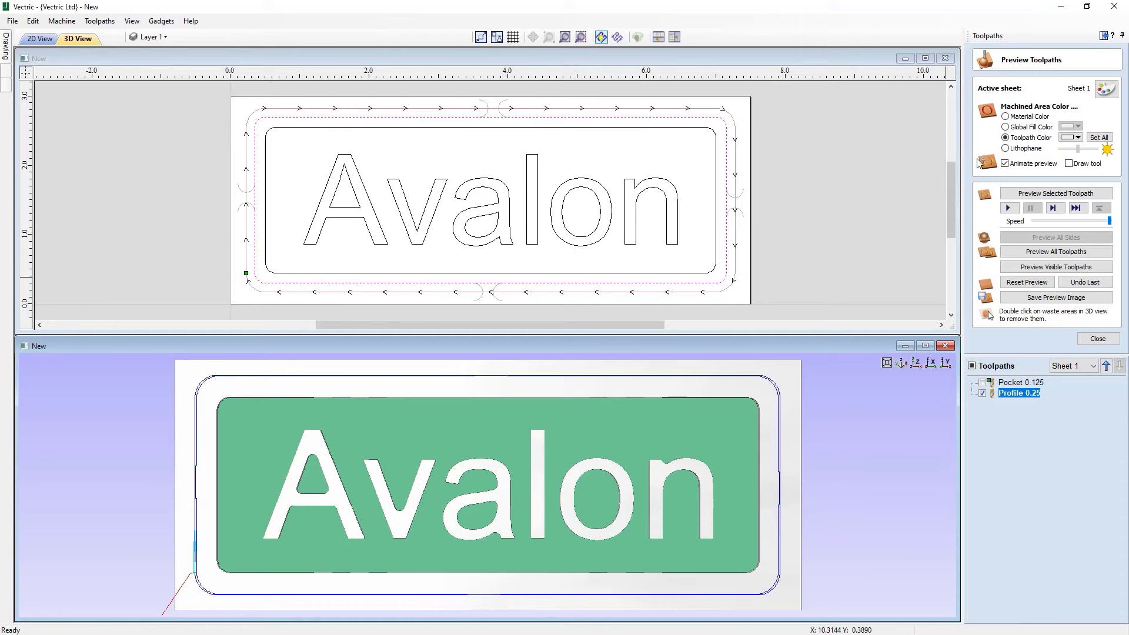
Maximize the 3D view and preview the Profile 0.25 toolpath at a reduced animation speed.
{"action": "left_click", "coordinate": [926, 347]}
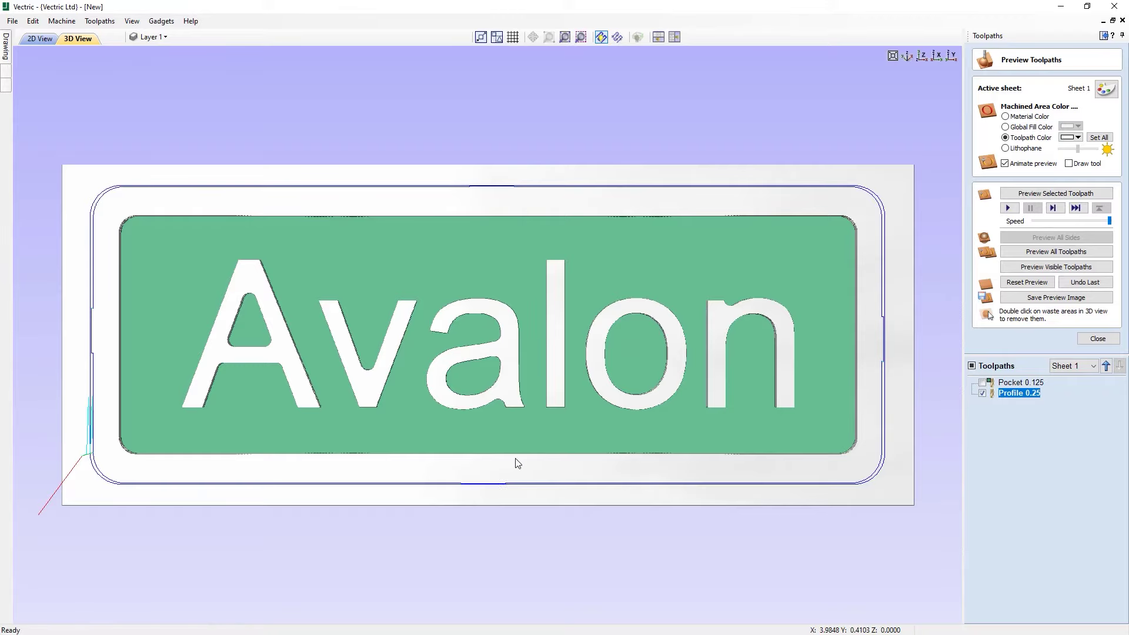
{"action": "left_click_drag", "start_coordinate": [572, 393], "coordinate": [653, 254]}
{"action": "middle_click_drag", "start_coordinate": [563, 414], "coordinate": [607, 350]}
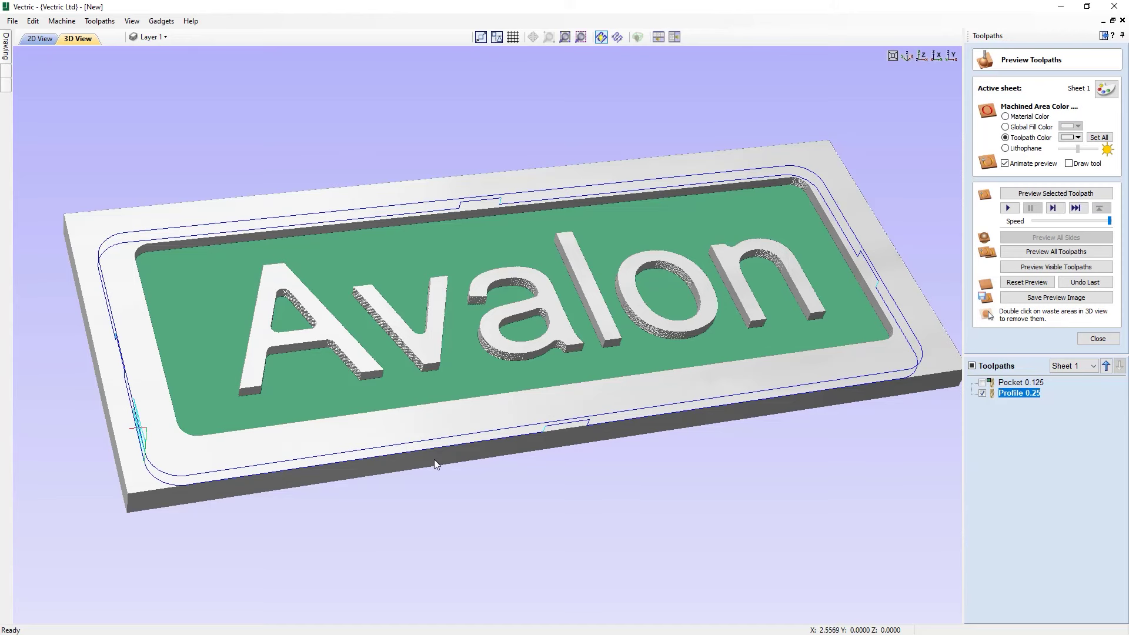
{"action": "left_click", "coordinate": [1061, 223]}
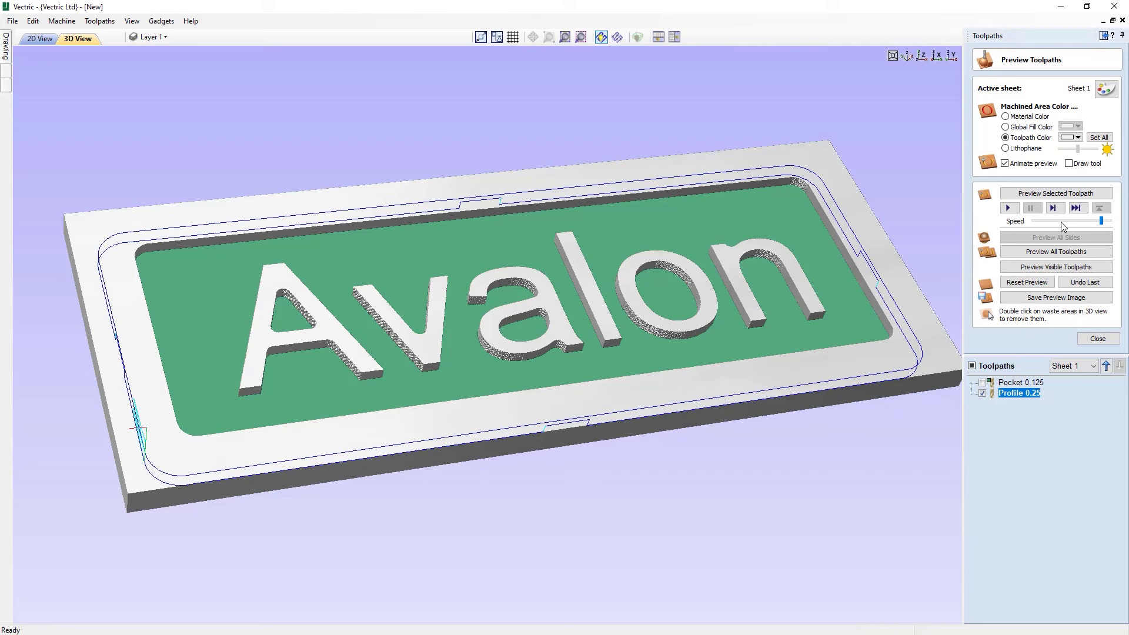
{"action": "left_click", "coordinate": [1058, 221]}
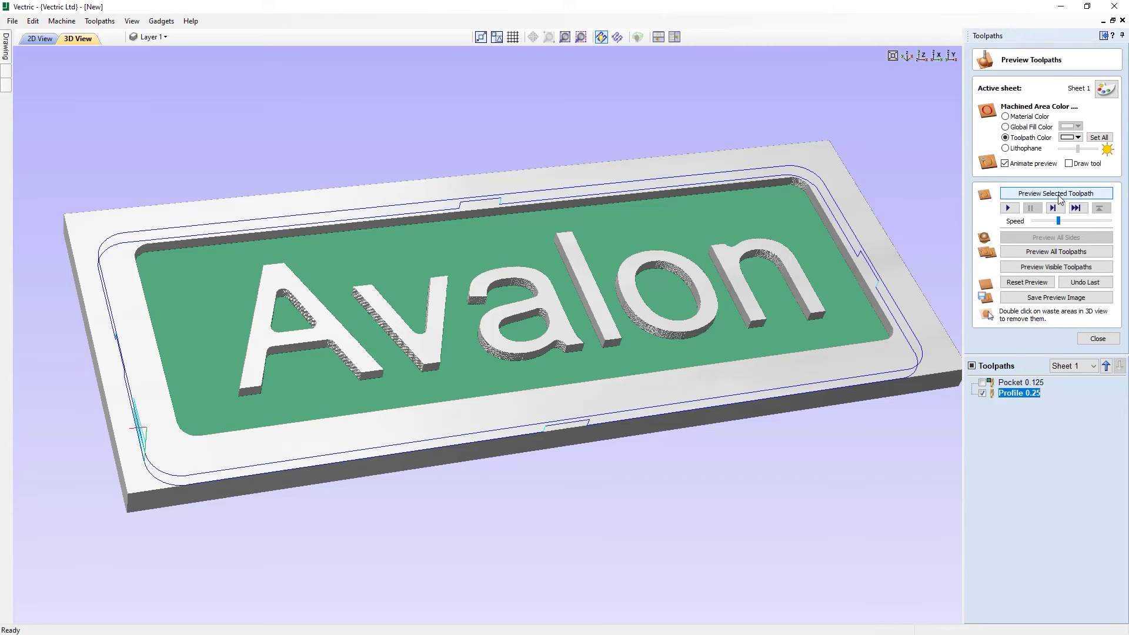
{"action": "left_click", "coordinate": [1057, 194]}
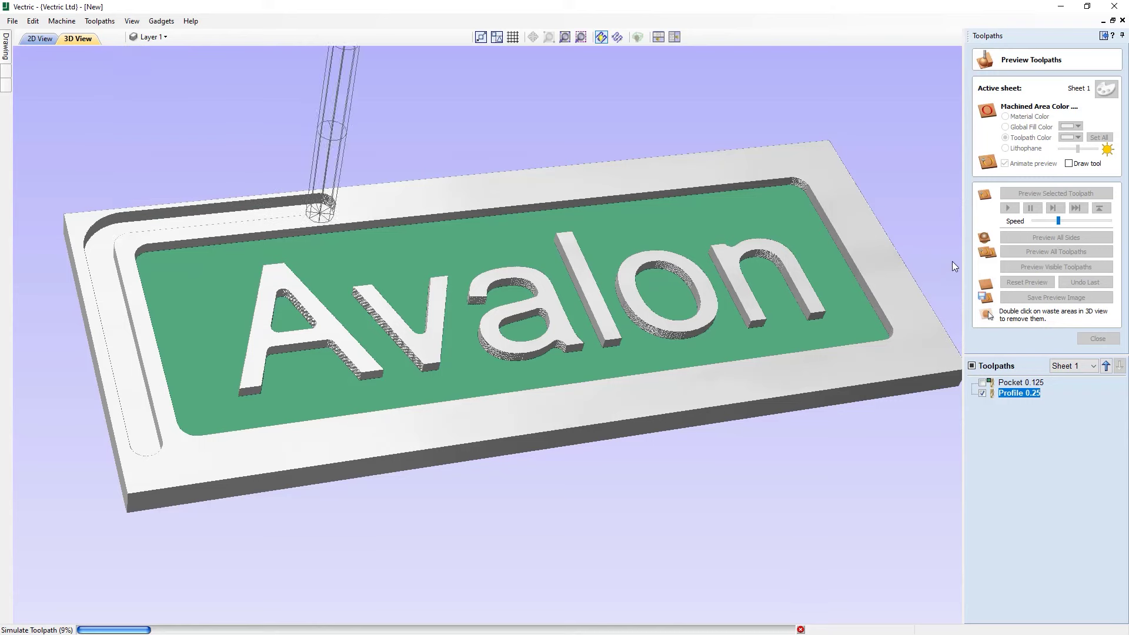
{"action": "left_click_drag", "start_coordinate": [1057, 221], "coordinate": [1092, 221]}
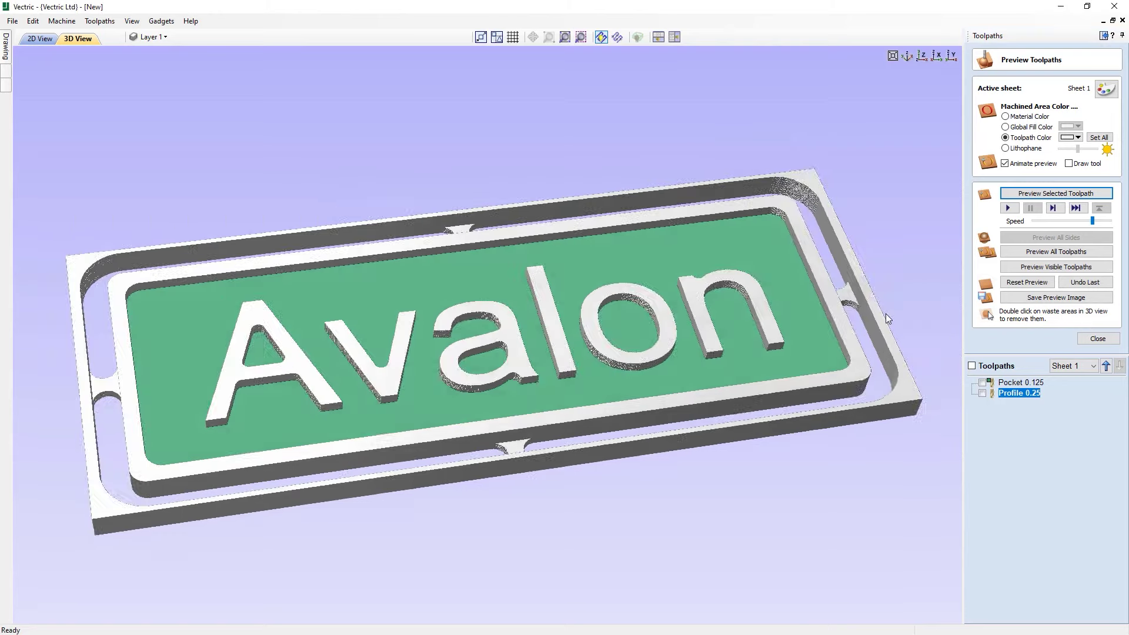
Inspect the cut-out and its tabs from several angles and from above, and close the toolpath preview.
{"action": "left_click_drag", "start_coordinate": [831, 332], "coordinate": [429, 441]}
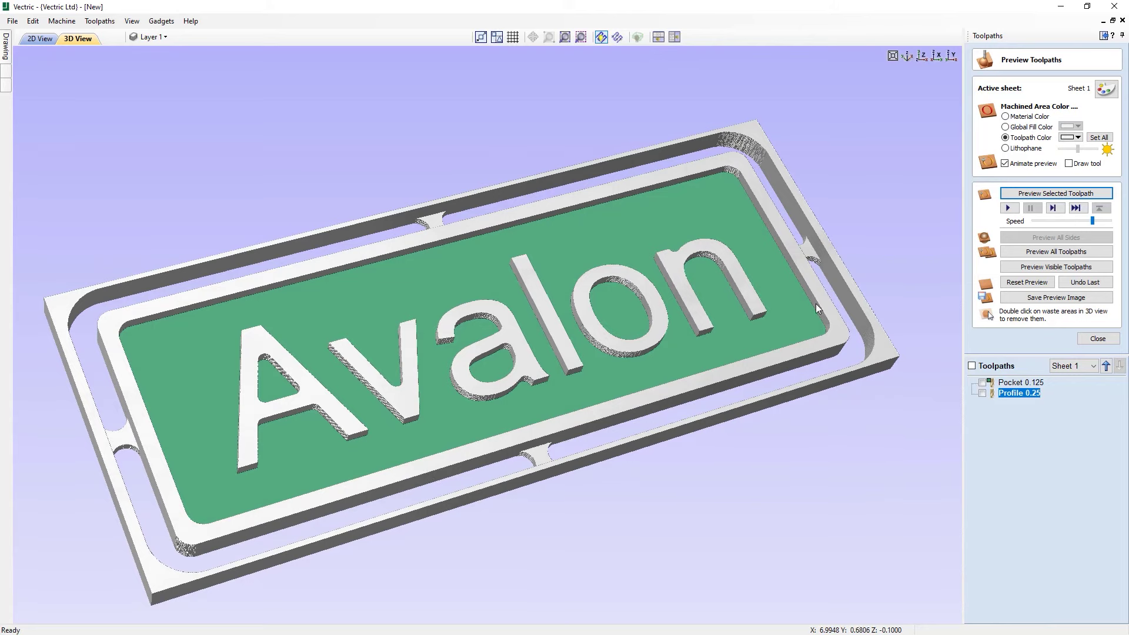
{"action": "left_click_drag", "start_coordinate": [659, 412], "coordinate": [681, 378]}
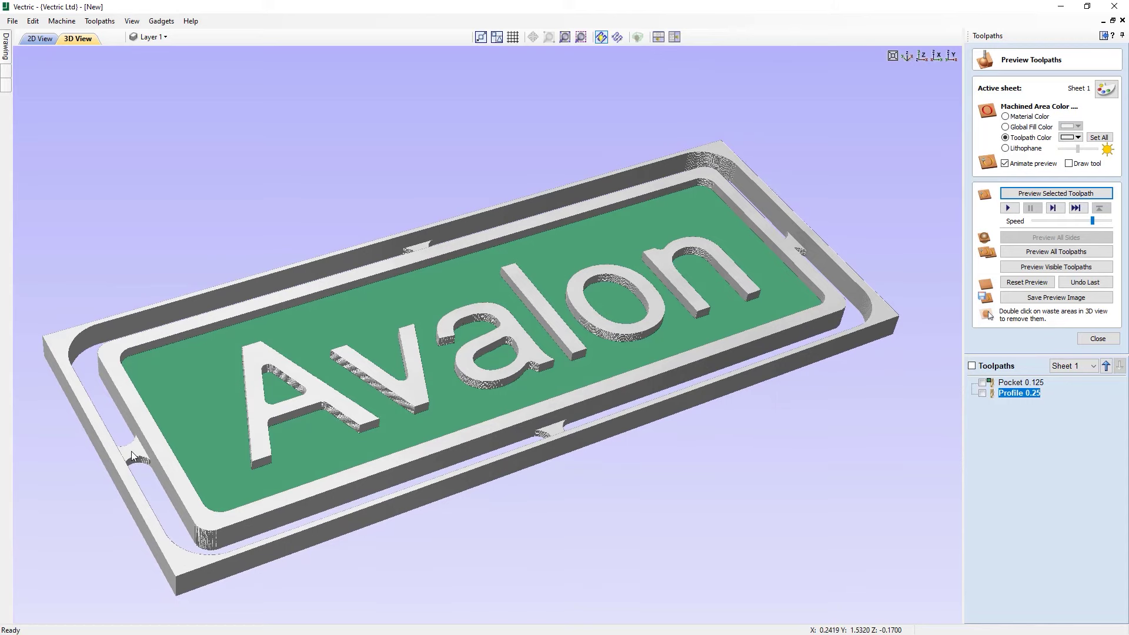
{"action": "left_click_drag", "start_coordinate": [497, 445], "coordinate": [724, 290]}
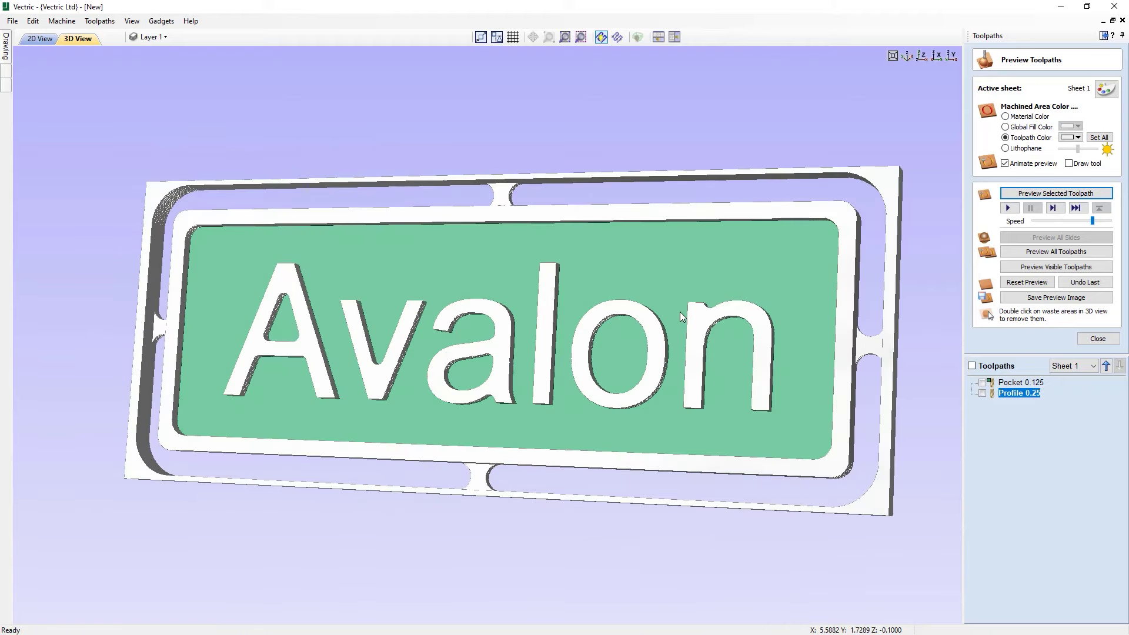
{"action": "left_click", "coordinate": [922, 56]}
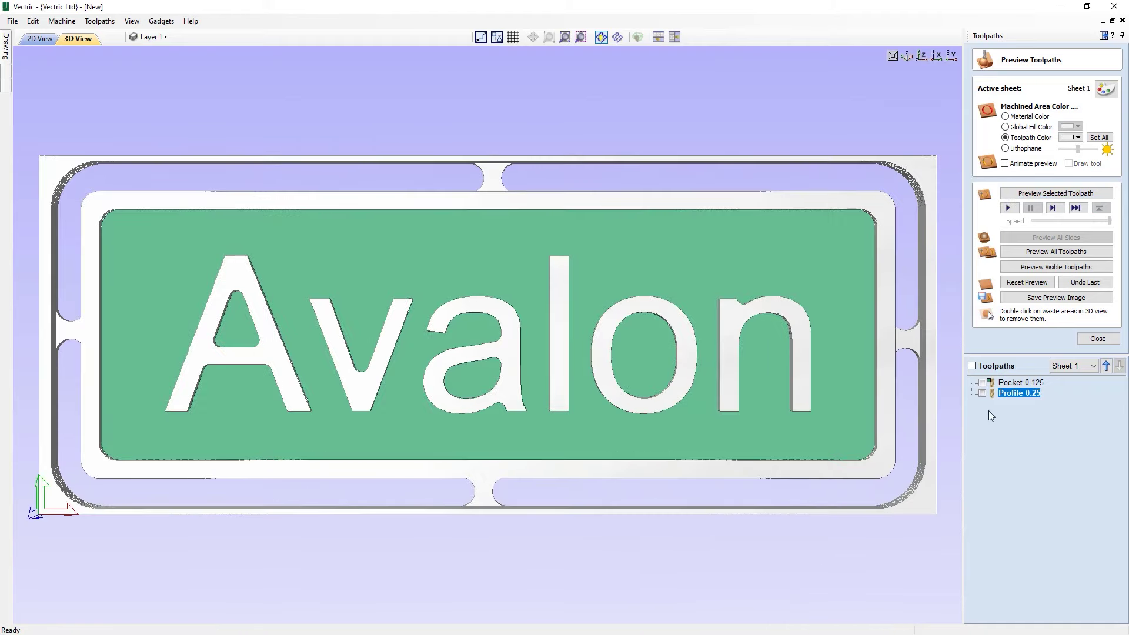
{"action": "left_click", "coordinate": [1097, 339]}
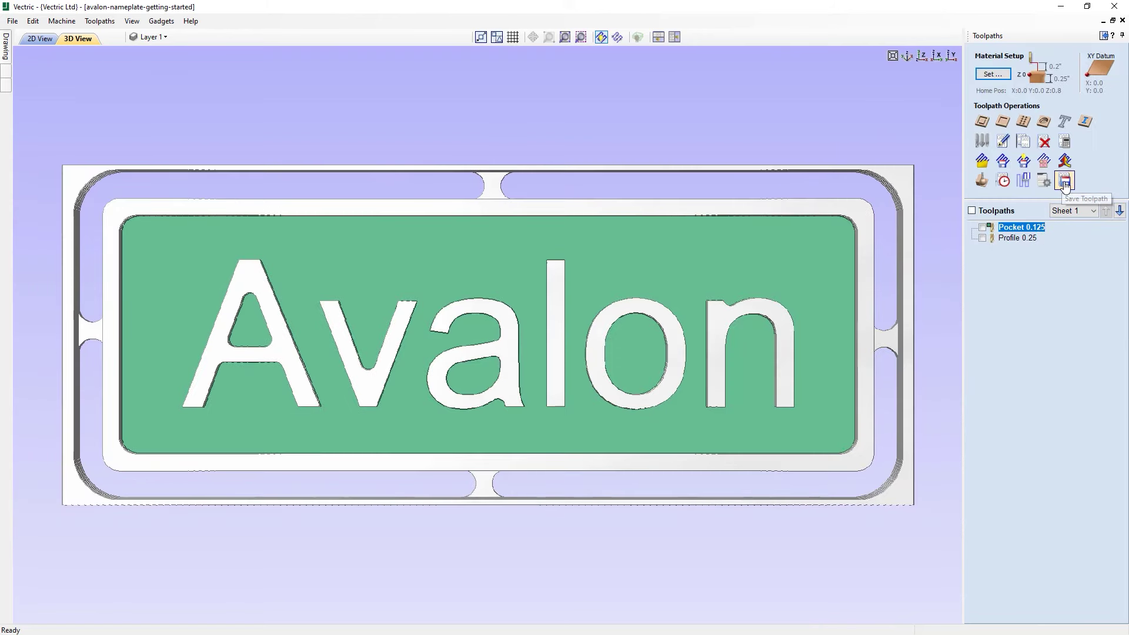
Open toolpath saving, make both toolpaths visible, and choose to output the visible toolpaths to multiple files.
{"action": "left_click", "coordinate": [1064, 182]}
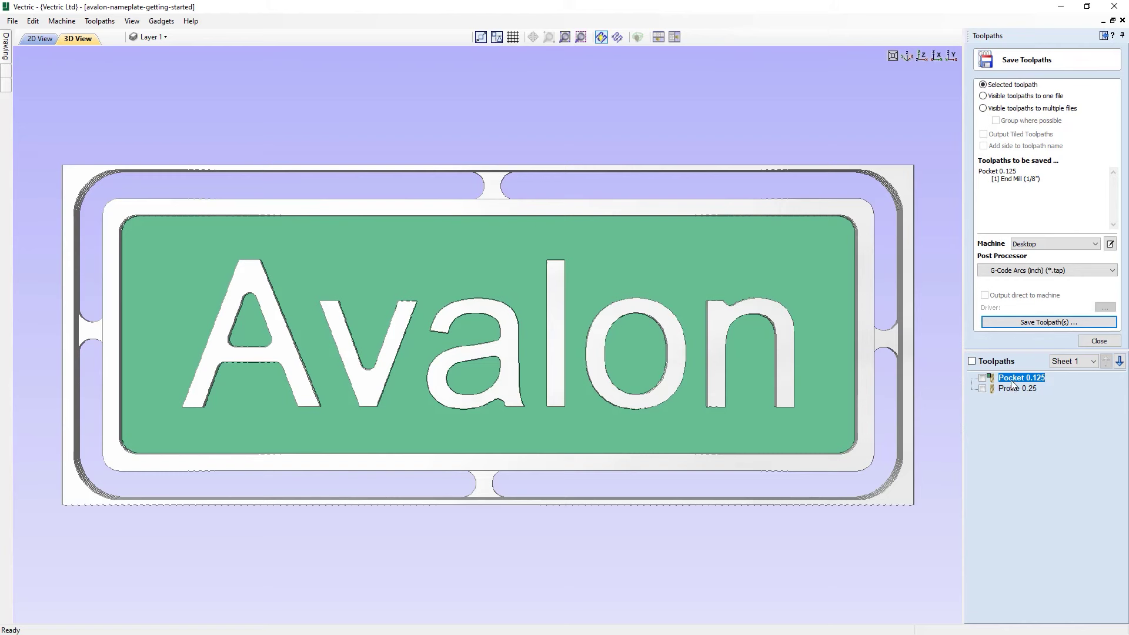
{"action": "mouse_move", "coordinate": [1026, 382]}
{"action": "left_click", "coordinate": [1014, 389]}
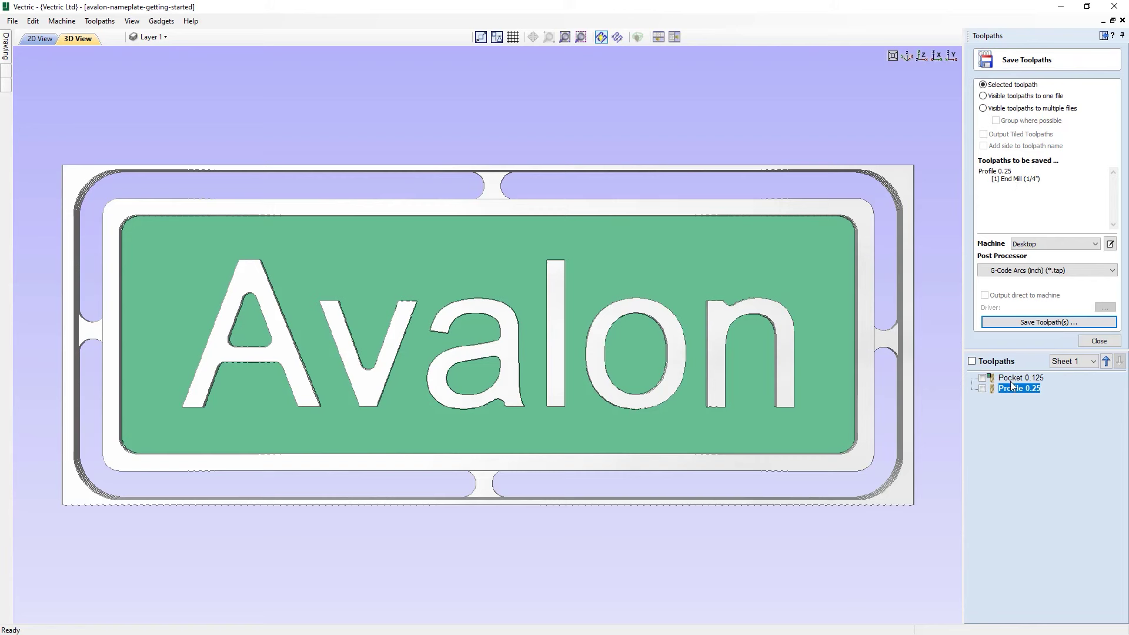
{"action": "mouse_move", "coordinate": [1020, 395]}
{"action": "left_click", "coordinate": [971, 361]}
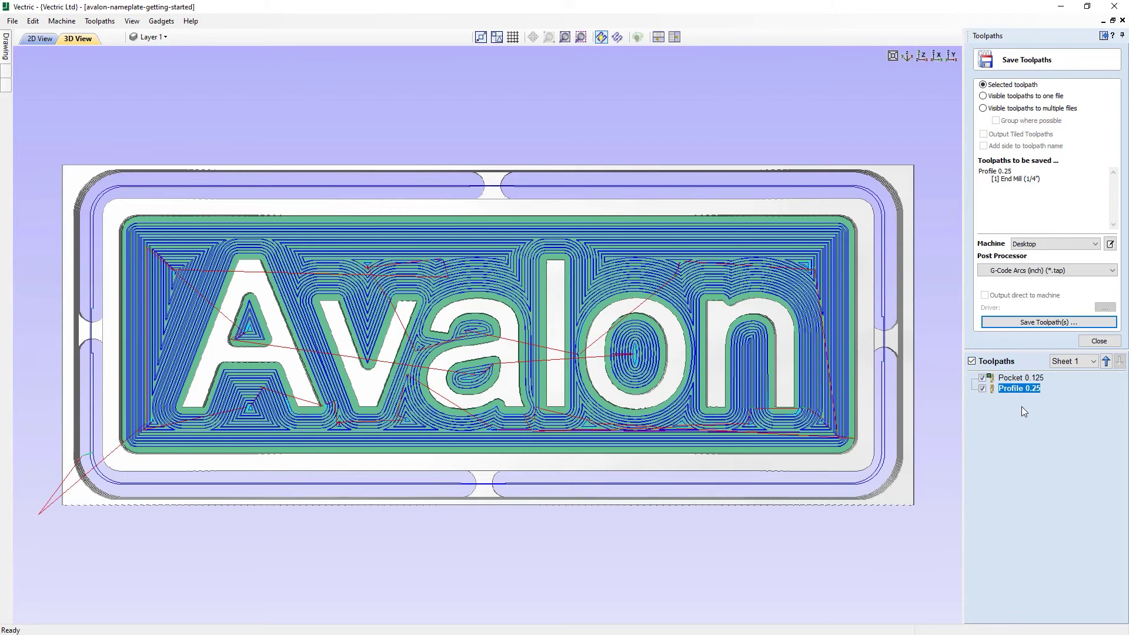
{"action": "left_click", "coordinate": [983, 97]}
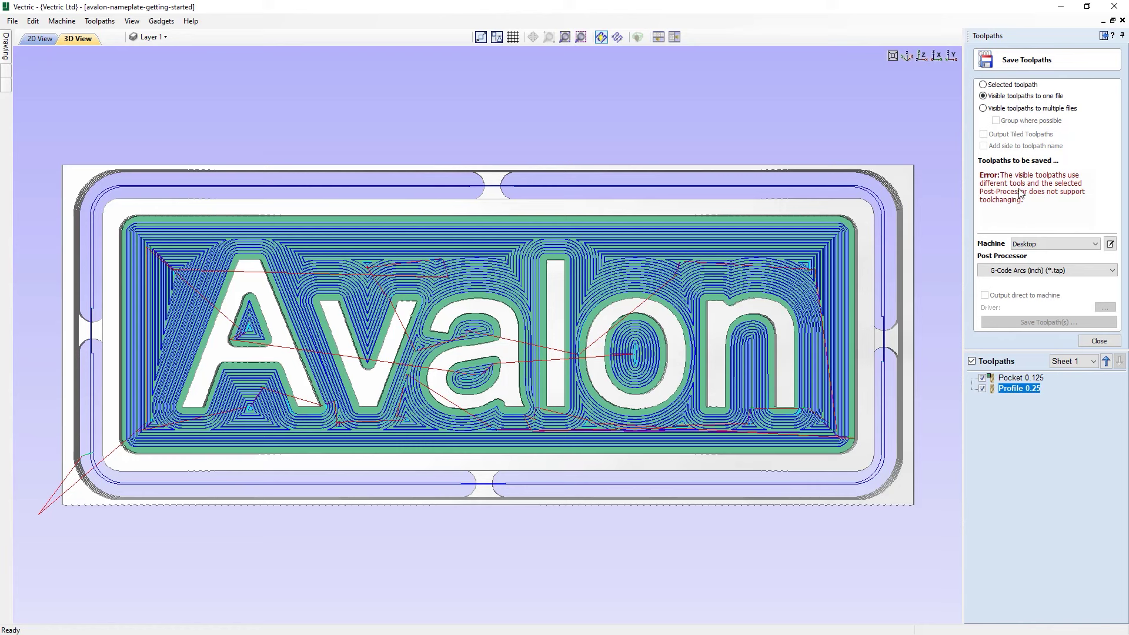
{"action": "left_click", "coordinate": [997, 110]}
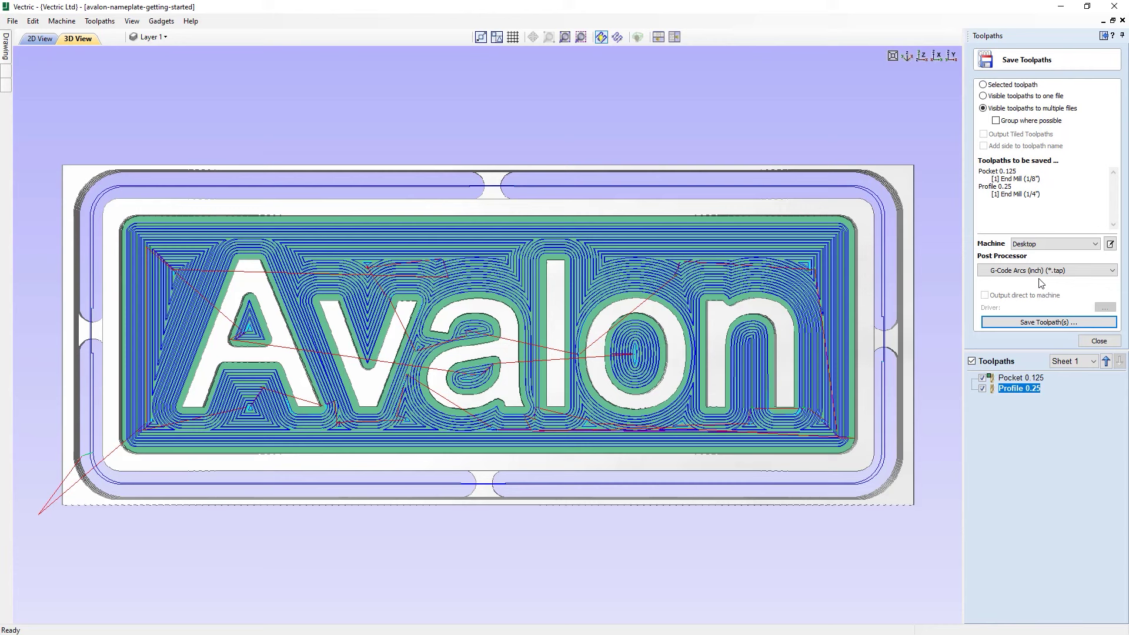
Save the toolpaths as Avalon in the avalon-nameplate folder with the G-Code Arcs (inch) (*.tap) post processor.
{"action": "left_click", "coordinate": [1048, 323]}
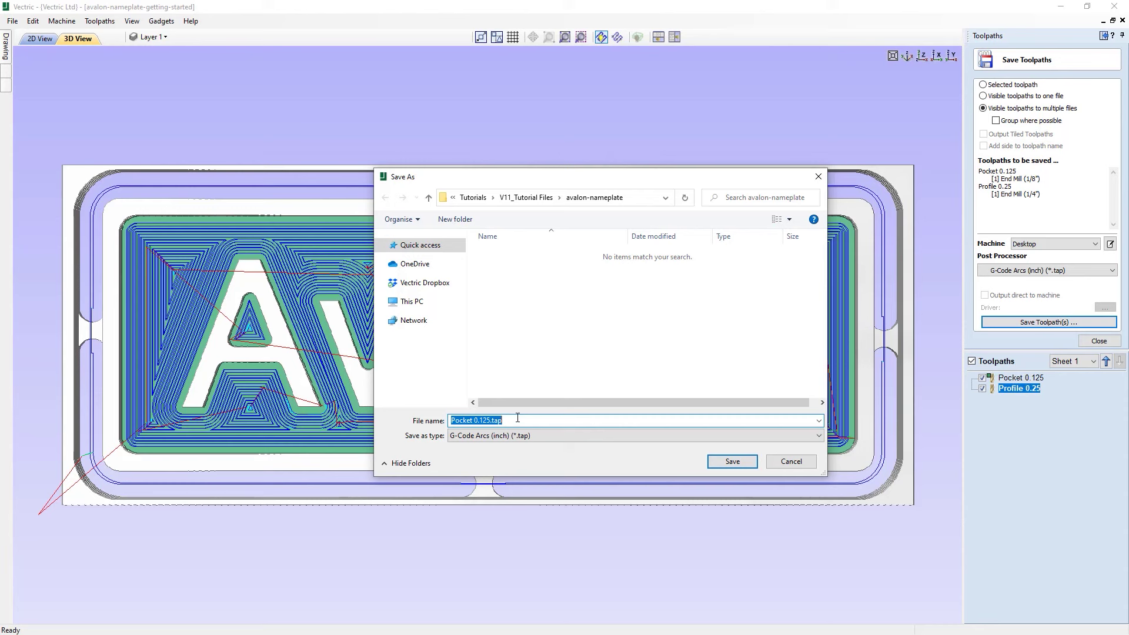
{"action": "type", "text": "Avalon"}
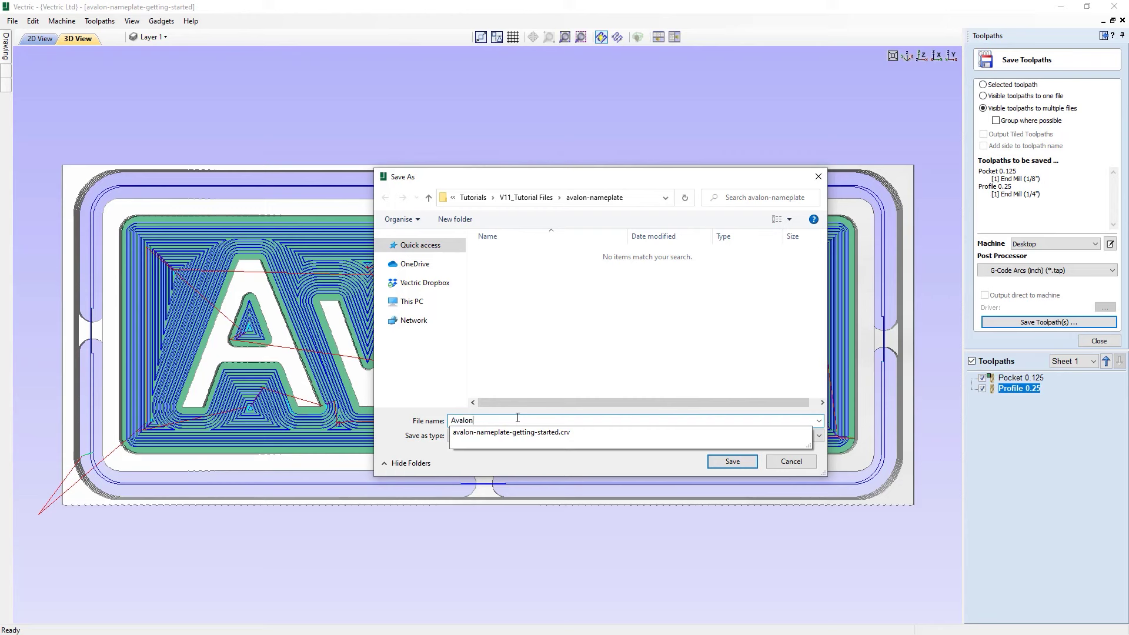
{"action": "left_click", "coordinate": [733, 461]}
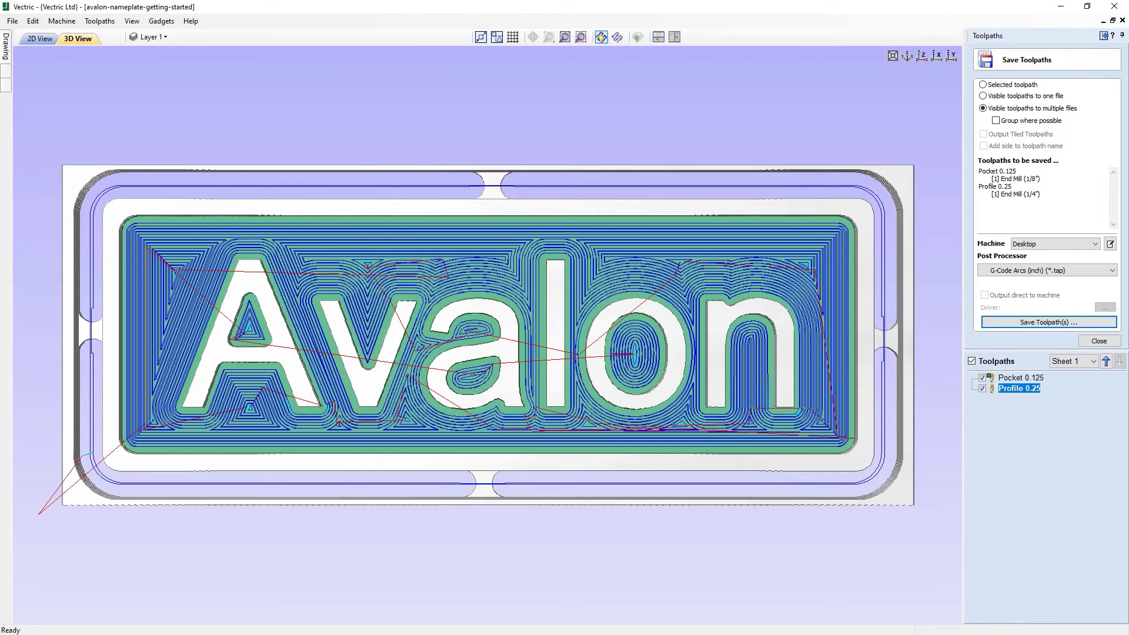
Check the exported TAP files in the avalon-nameplate folder window, close it, and leave toolpath saving.
{"action": "key", "text": "alt+Tab"}
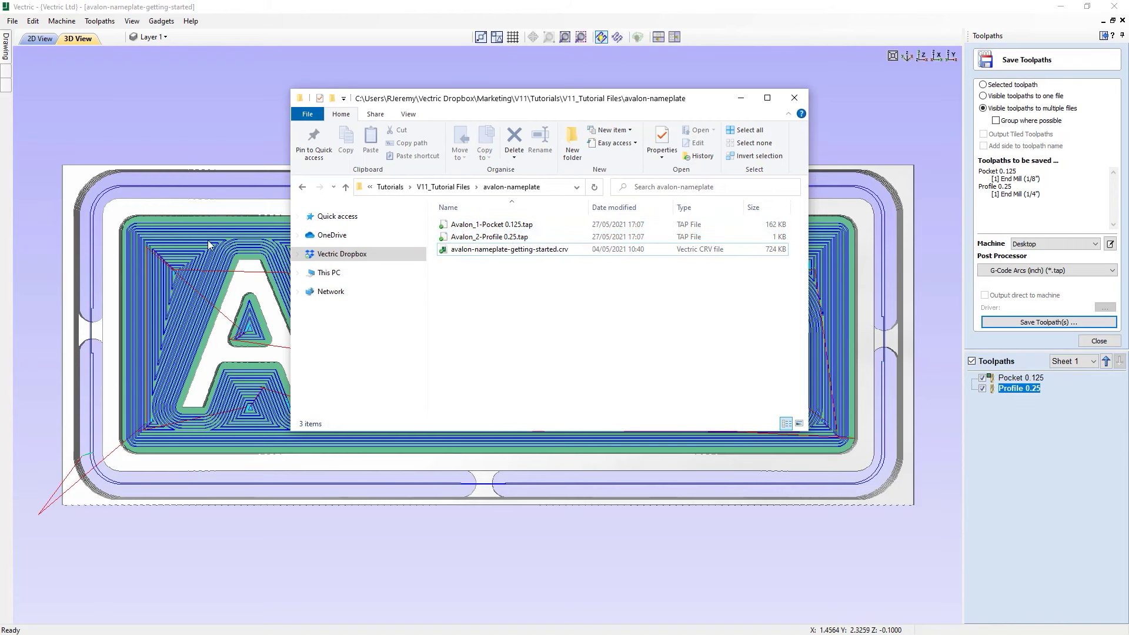
{"action": "left_click", "coordinate": [792, 98]}
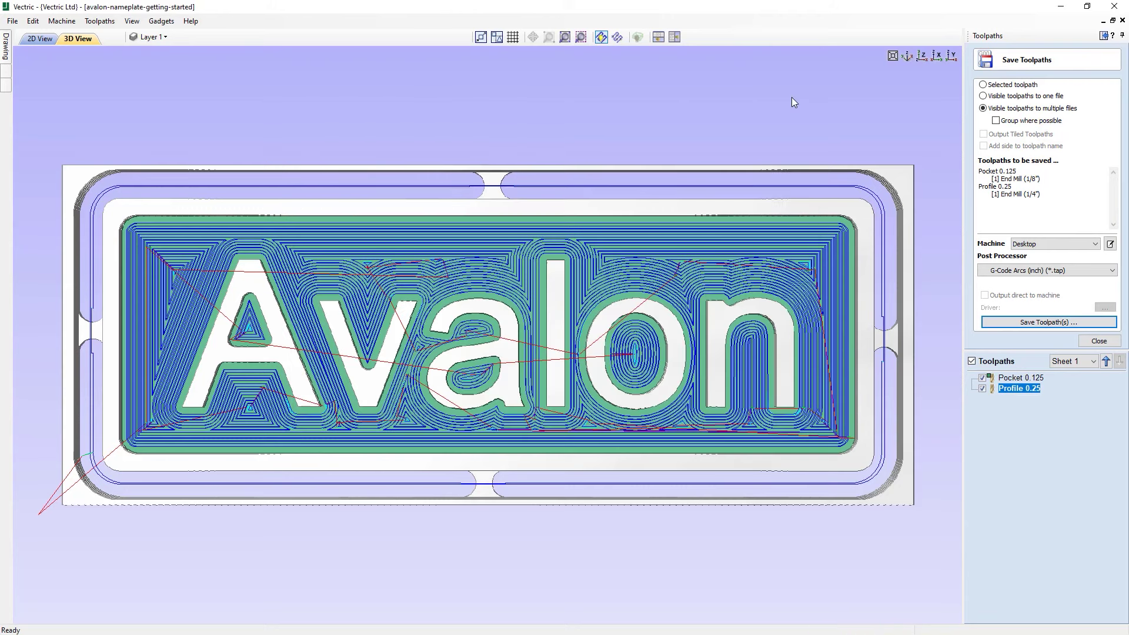
{"action": "left_click", "coordinate": [1098, 341]}
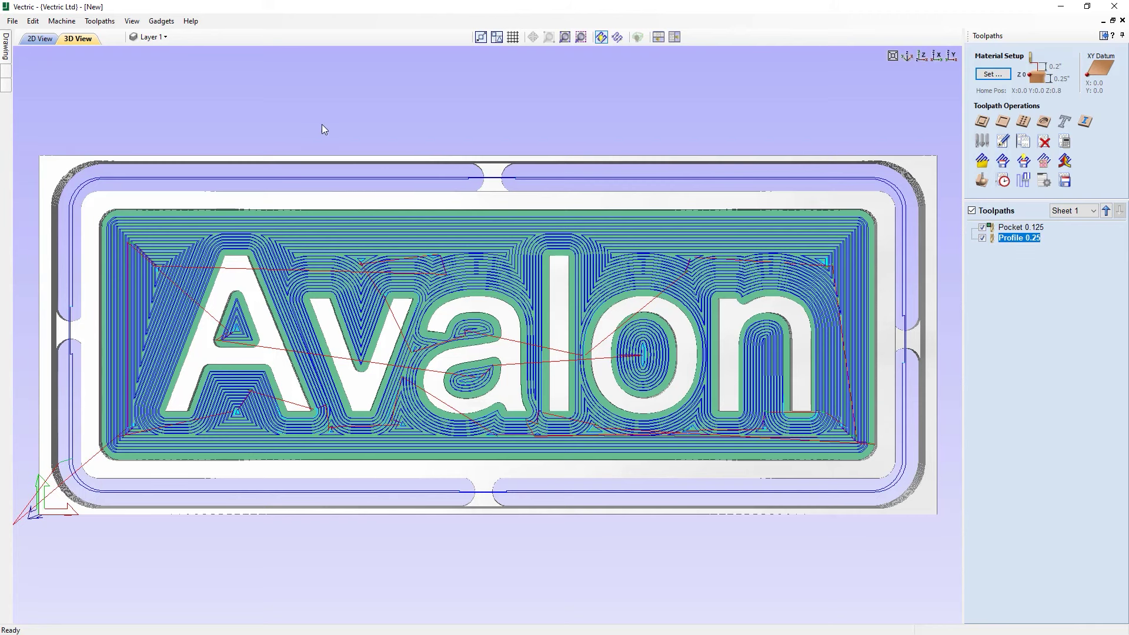
Save the project as avalon-nameplate-getting-started in the avalon-nameplate folder as a VCarve file.
{"action": "left_click", "coordinate": [12, 21]}
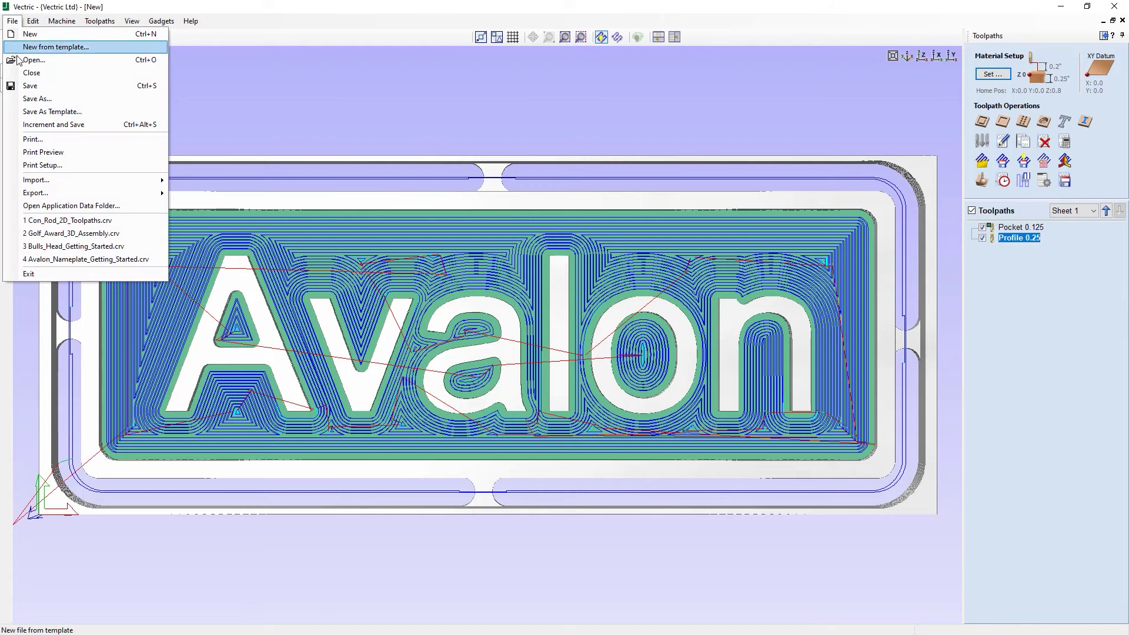
{"action": "left_click", "coordinate": [85, 103]}
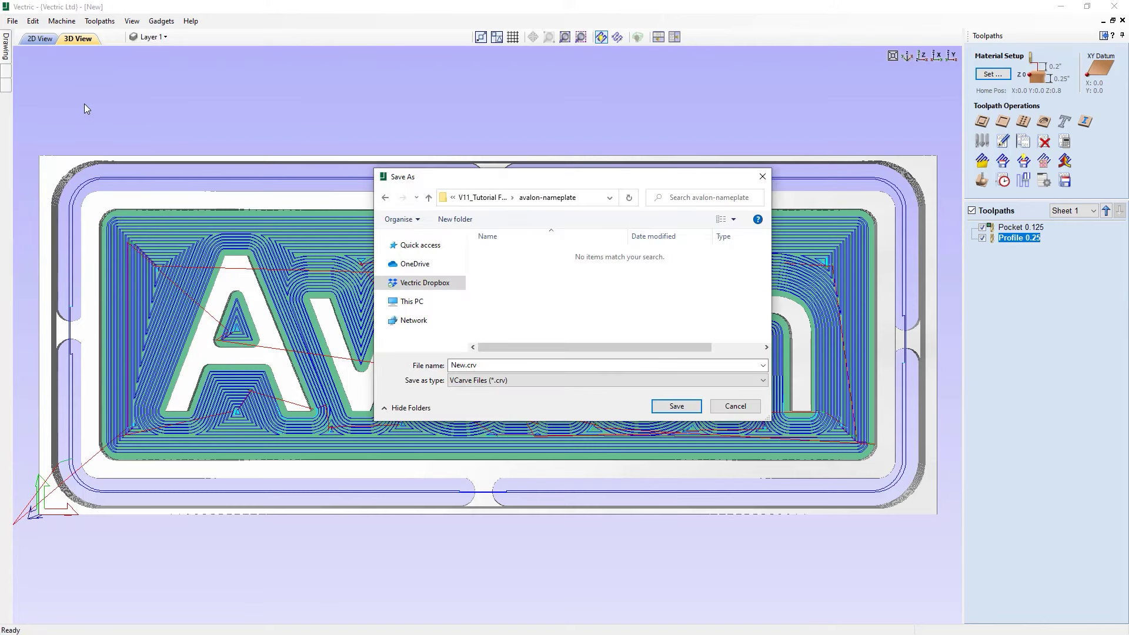
{"action": "right_click", "coordinate": [469, 367]}
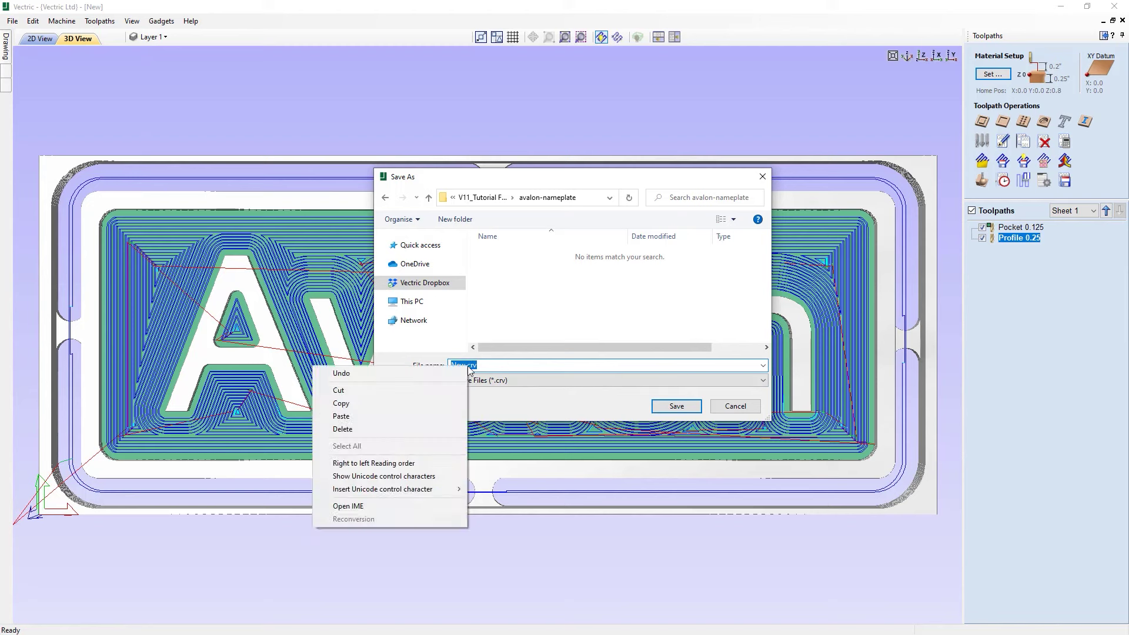
{"action": "left_click", "coordinate": [415, 415]}
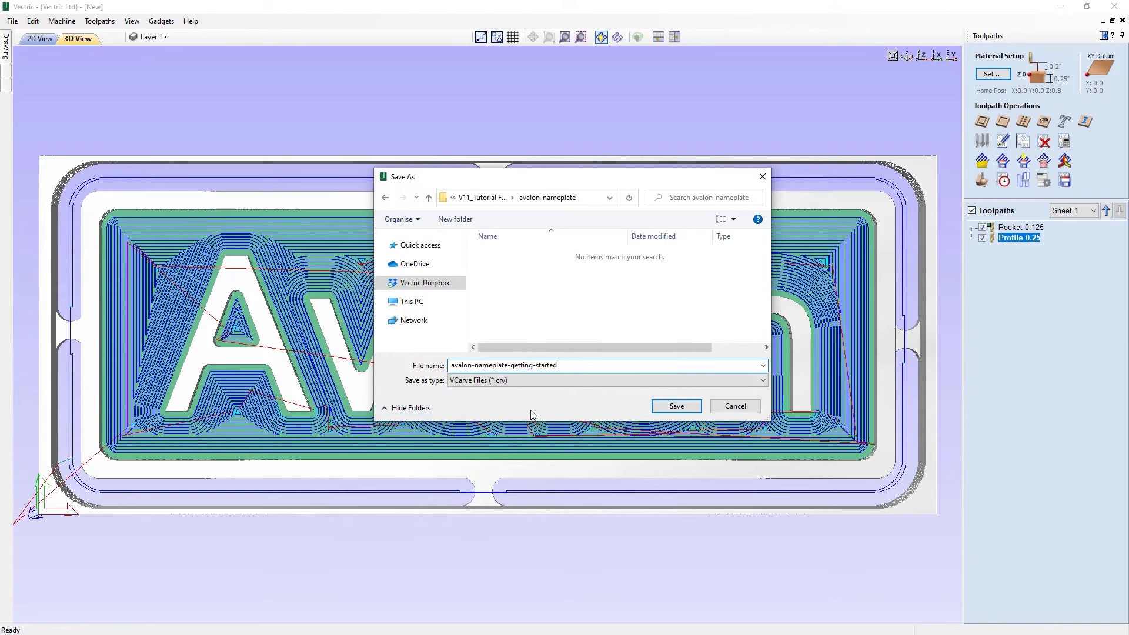
{"action": "left_click", "coordinate": [685, 408]}
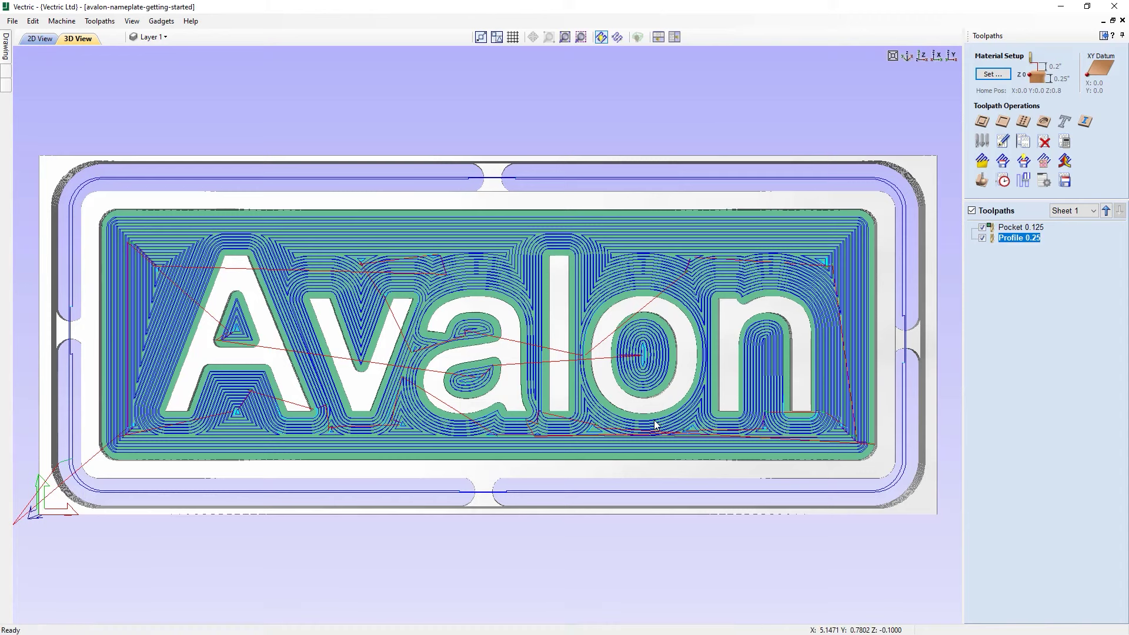